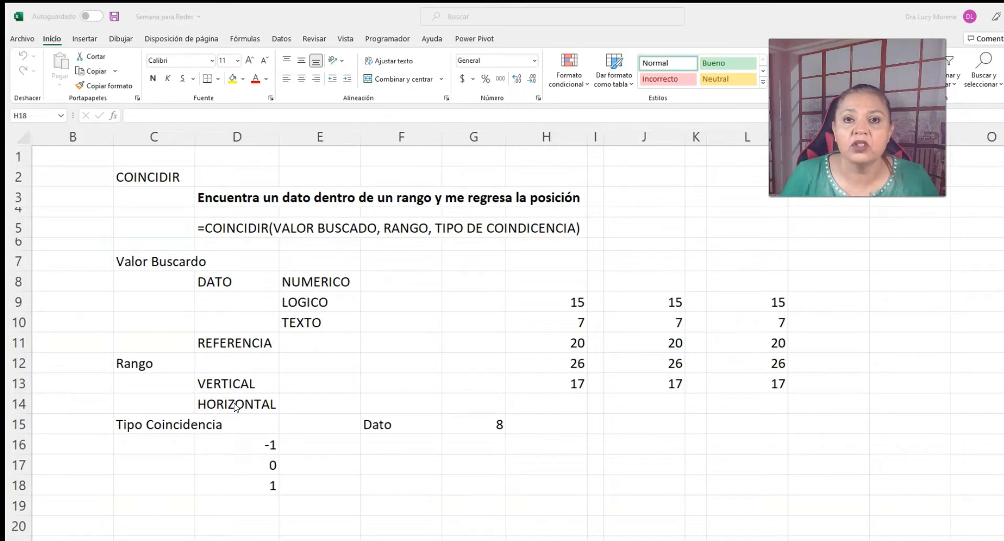
Step: Examine the horizontal and vertical range orientations and the match types -1, 0 and 1 in D16:D18
drag(643, 229, 915, 229)
drag(897, 317, 899, 415)
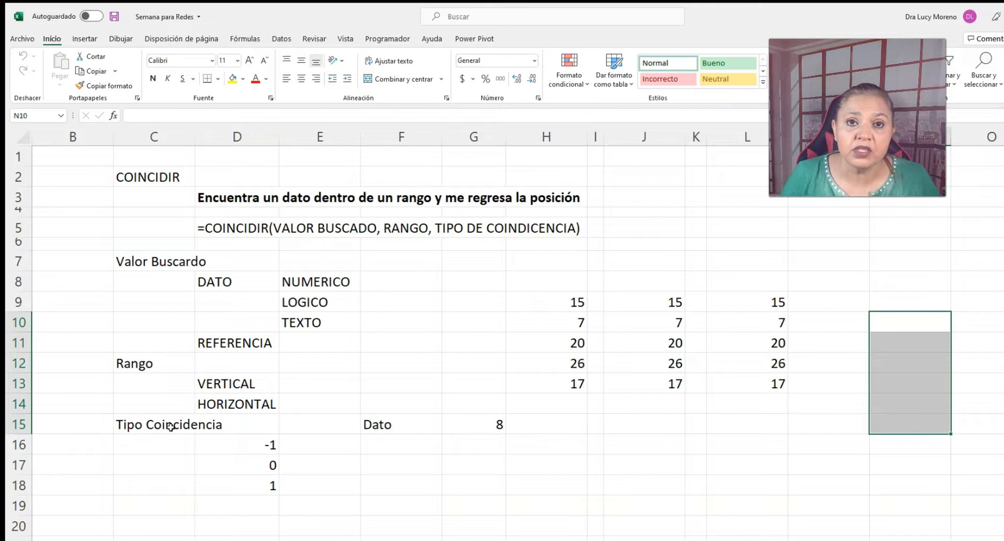
click(242, 444)
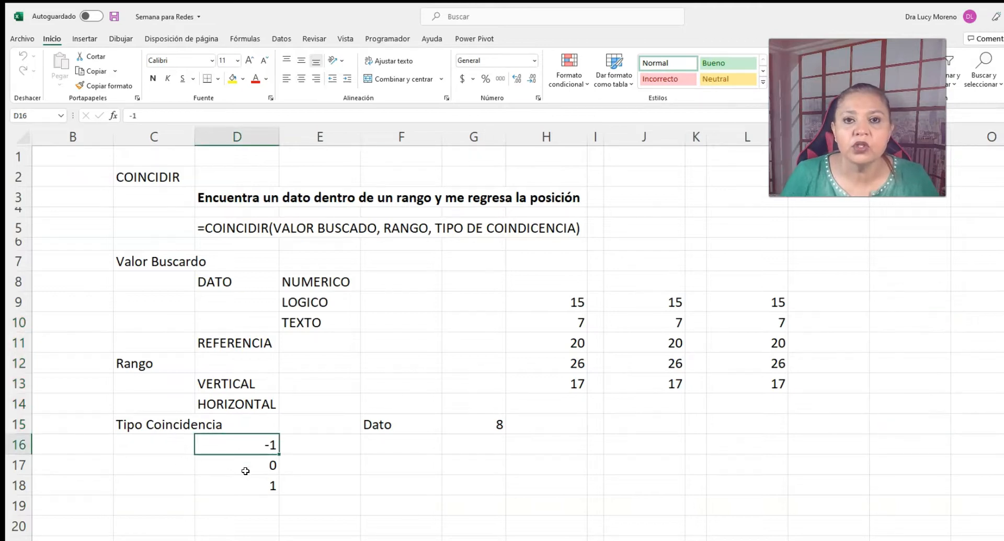
click(245, 470)
click(243, 493)
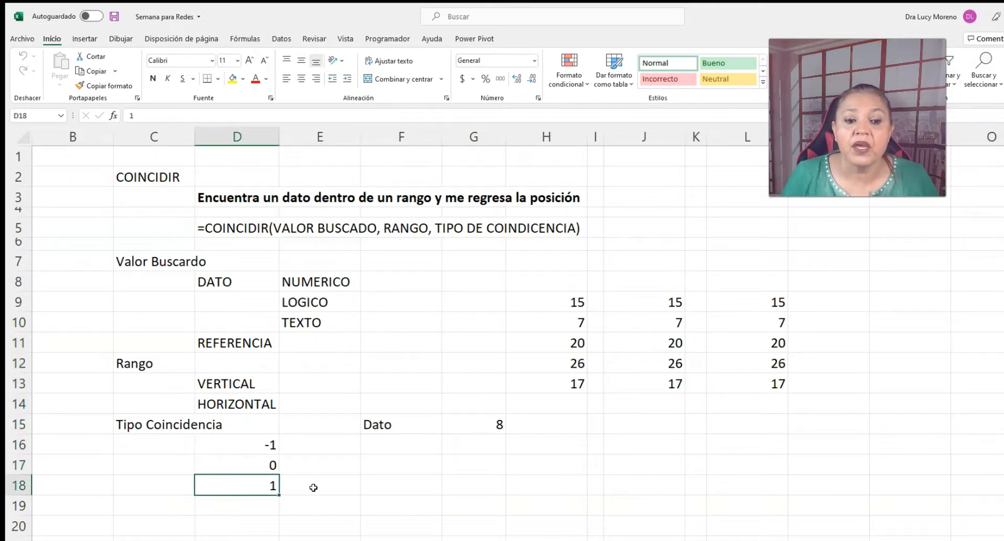
click(252, 468)
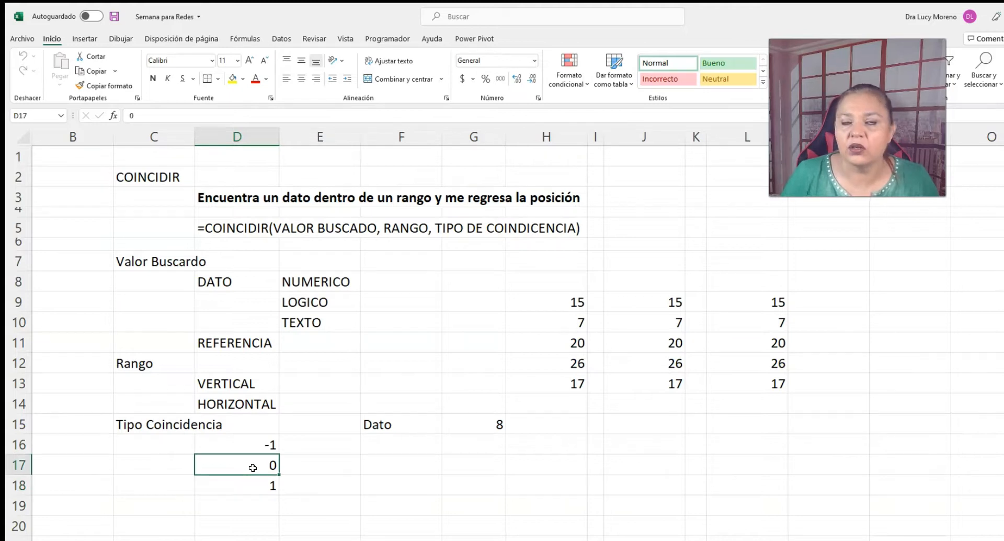
click(245, 490)
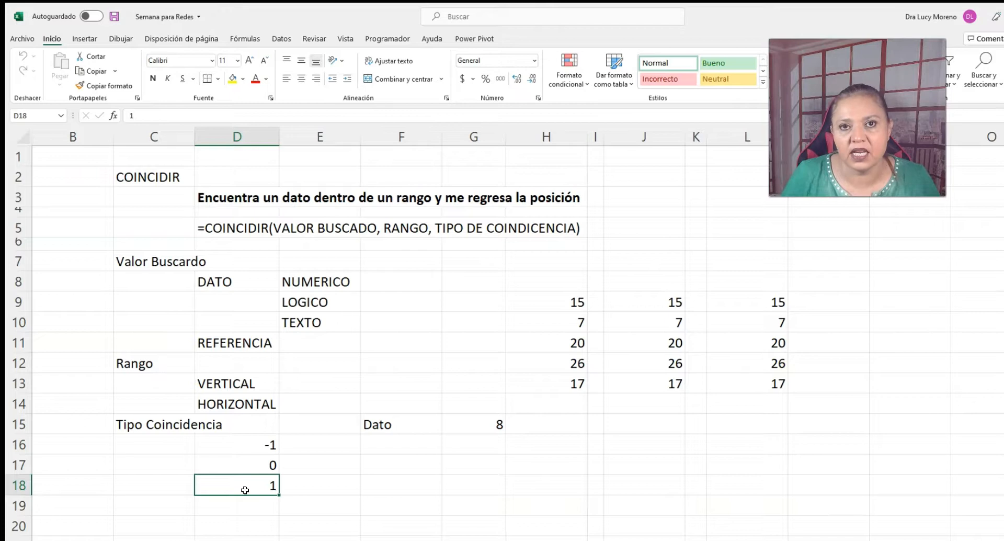
click(254, 445)
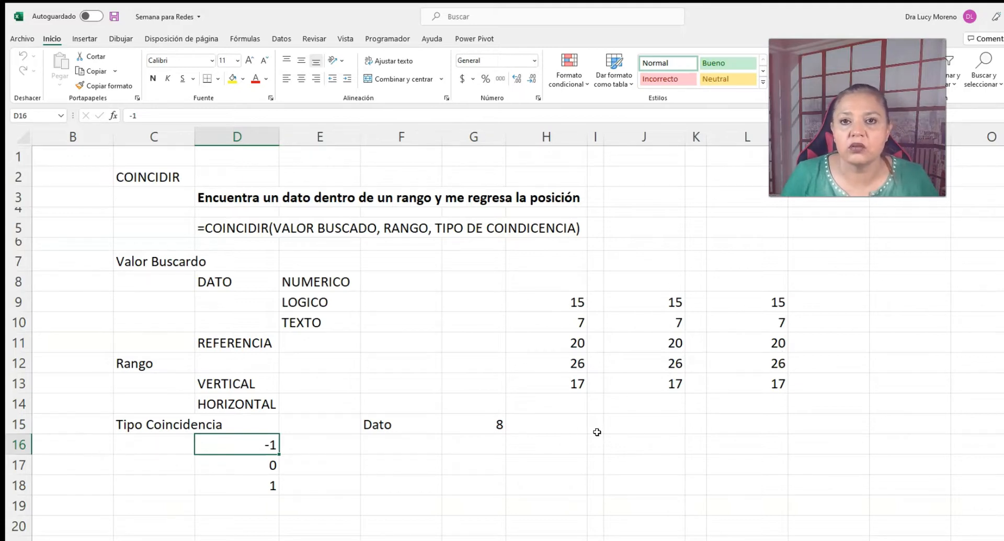
click(257, 458)
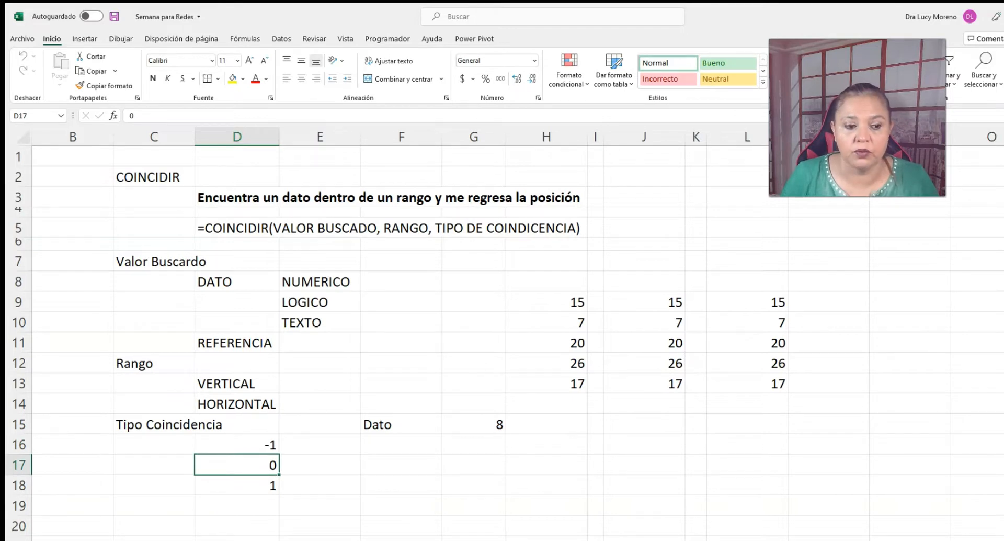
Step: Set the lookup value beside Dato in G15 to 20
click(496, 421)
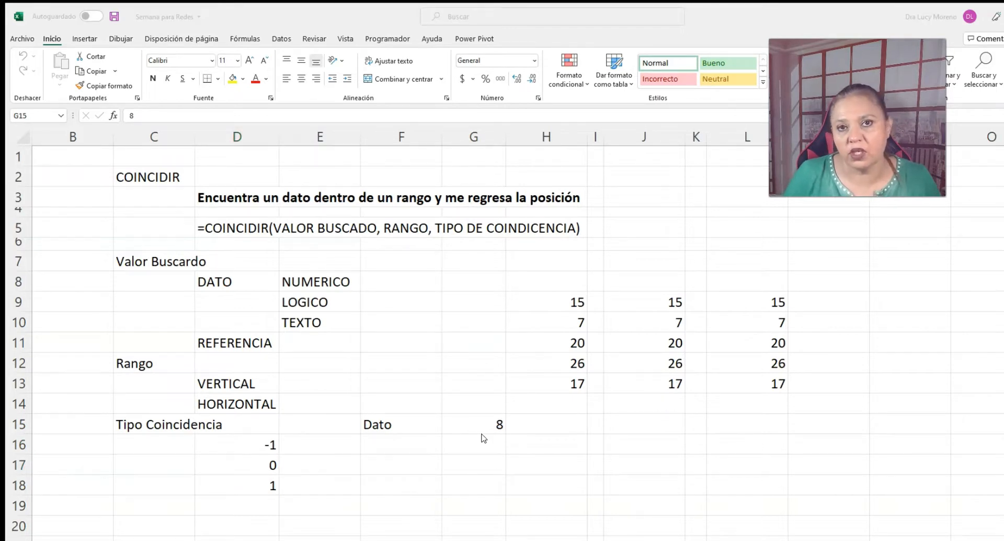
click(471, 423)
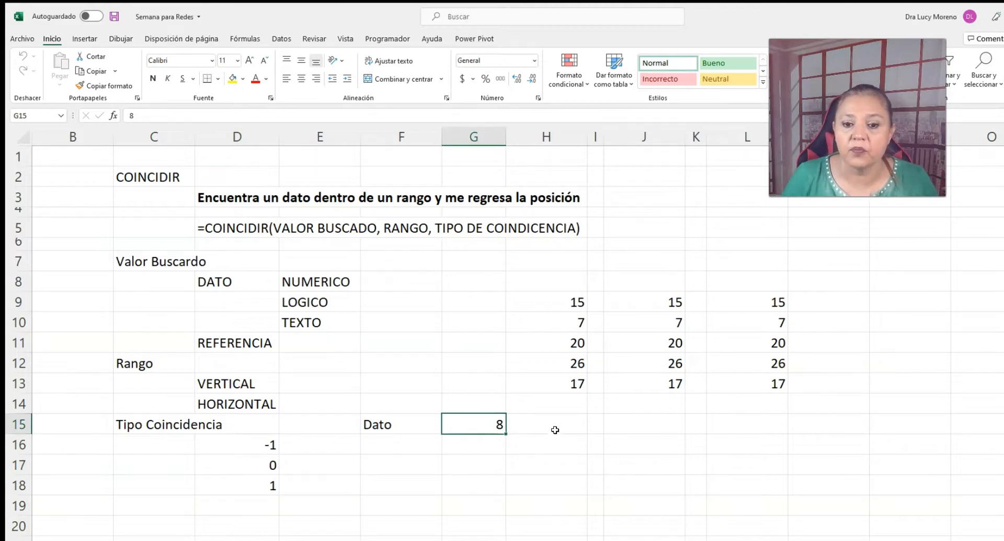
text(20)
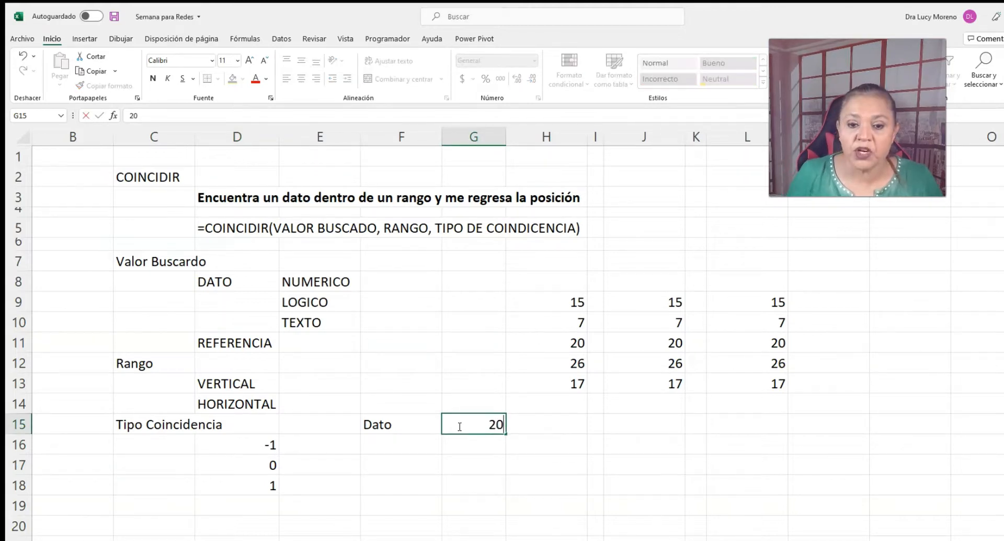
key(Return)
Step: Enter =COINCIDIR(G15,H9:H13,0) in H15 to find the exact-match position of the lookup value
click(571, 421)
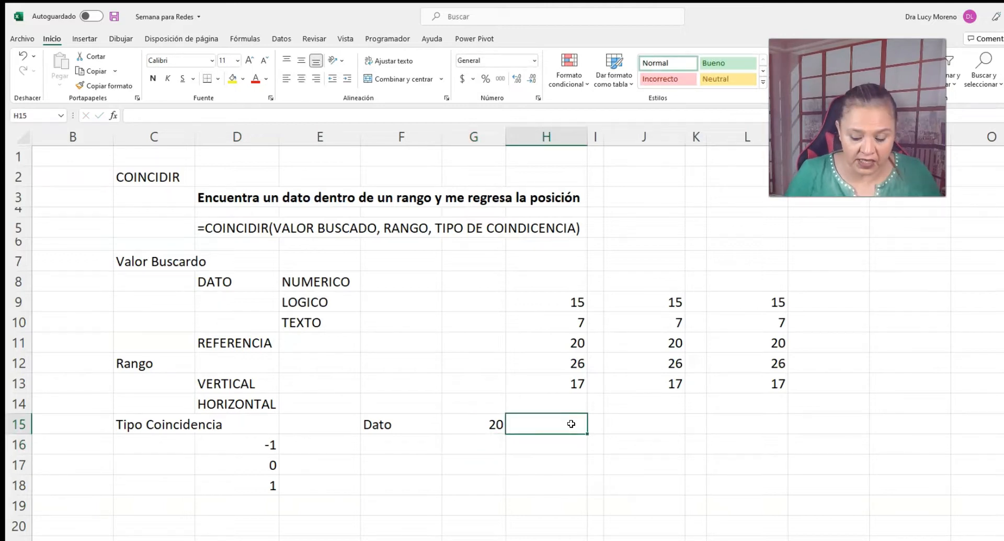
text(=coinc)
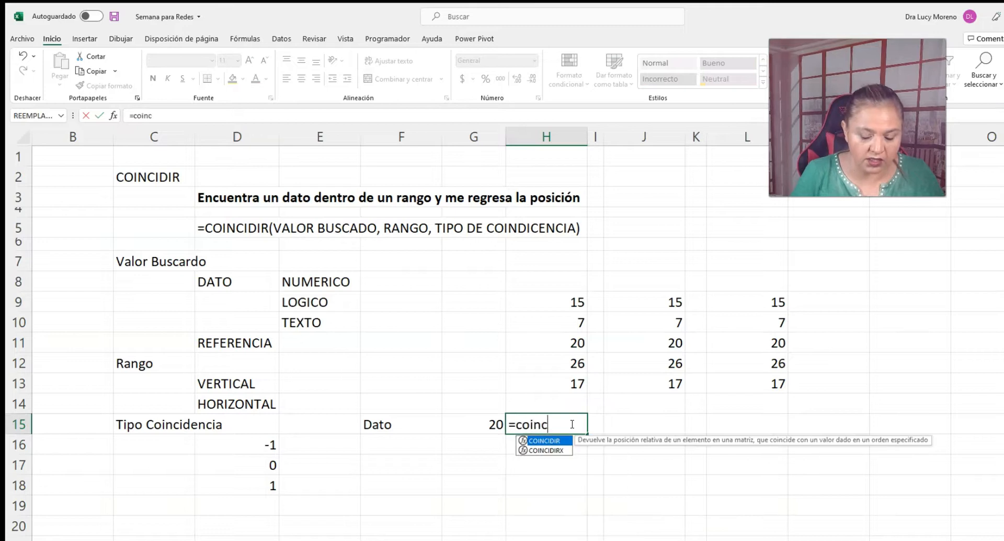
text(idir()
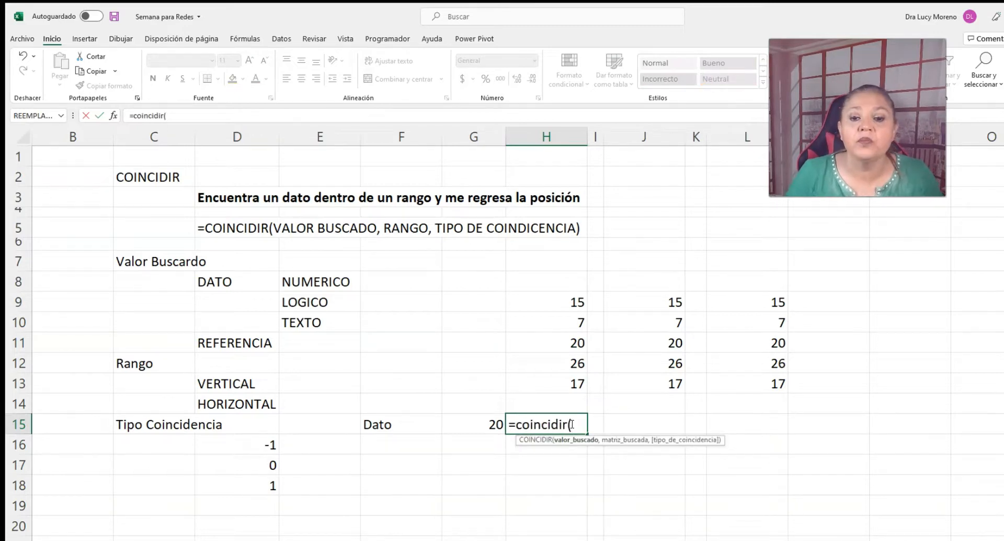
click(479, 428)
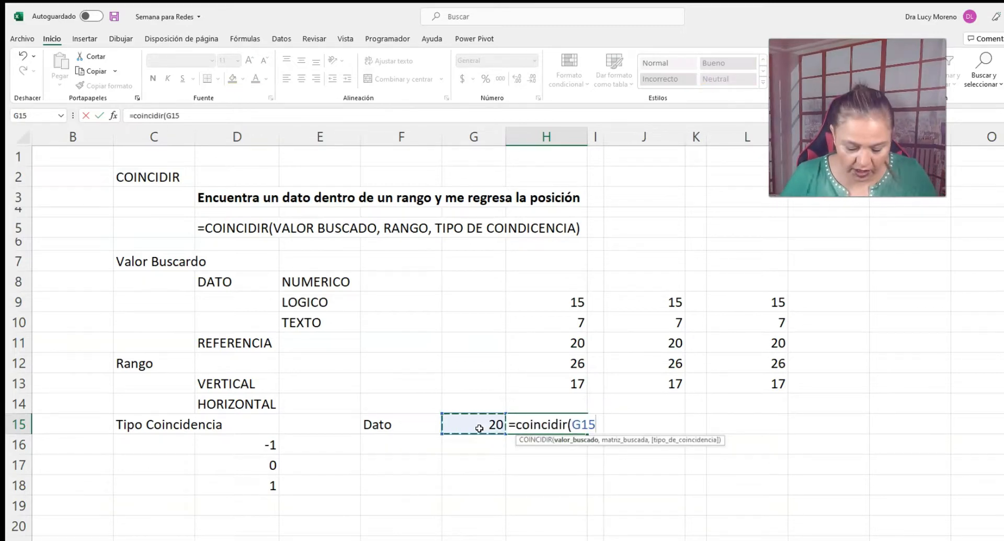
text(,)
drag(544, 306, 543, 375)
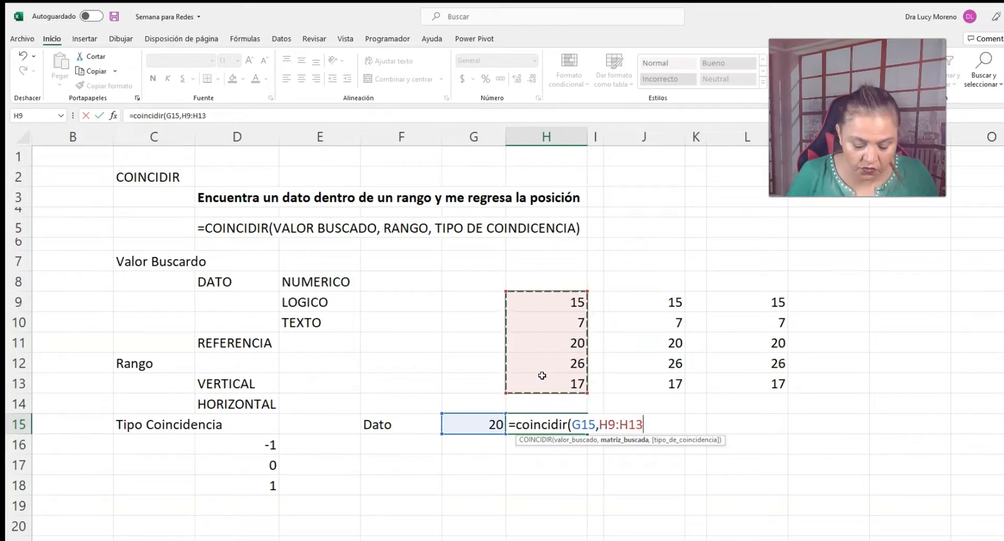
text(,0)
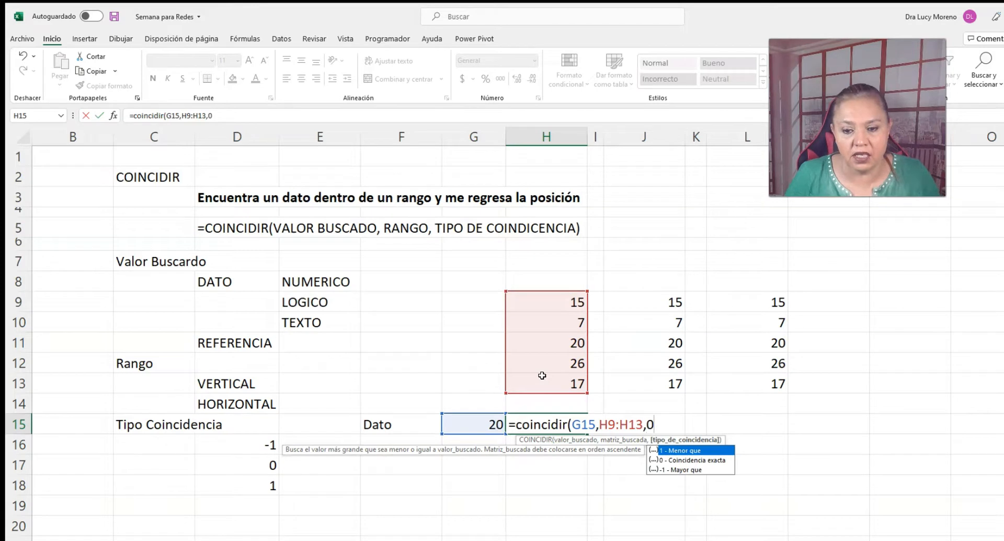
text())
key(Return)
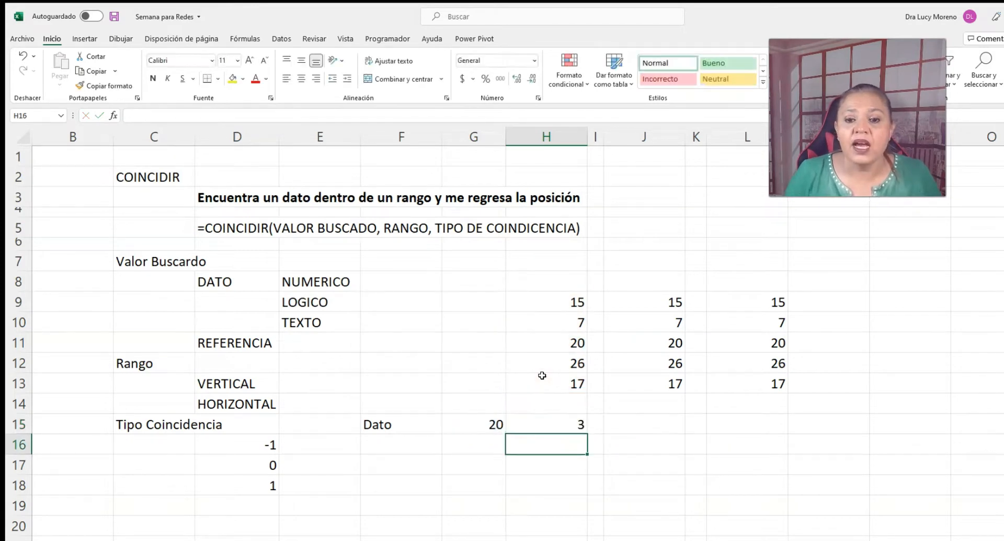
click(474, 425)
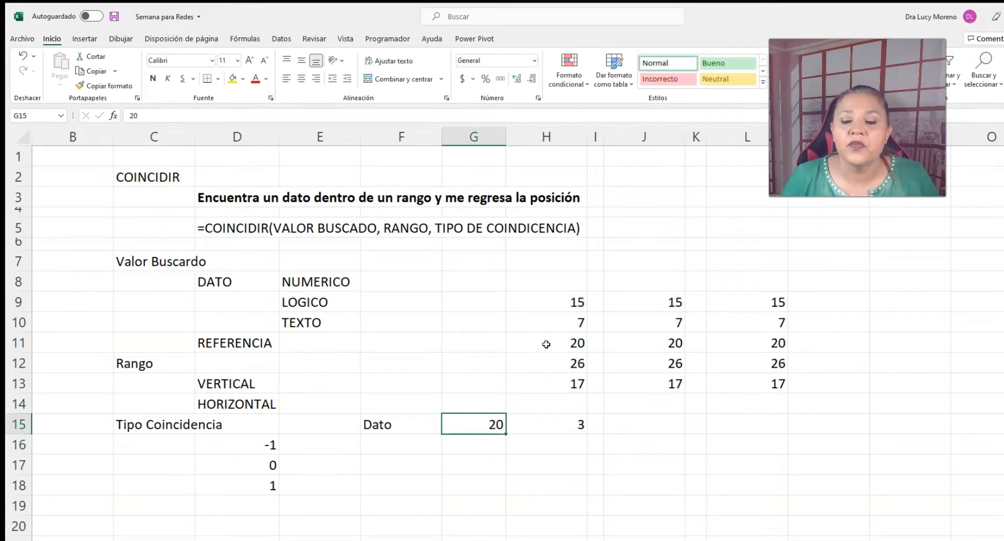
click(549, 421)
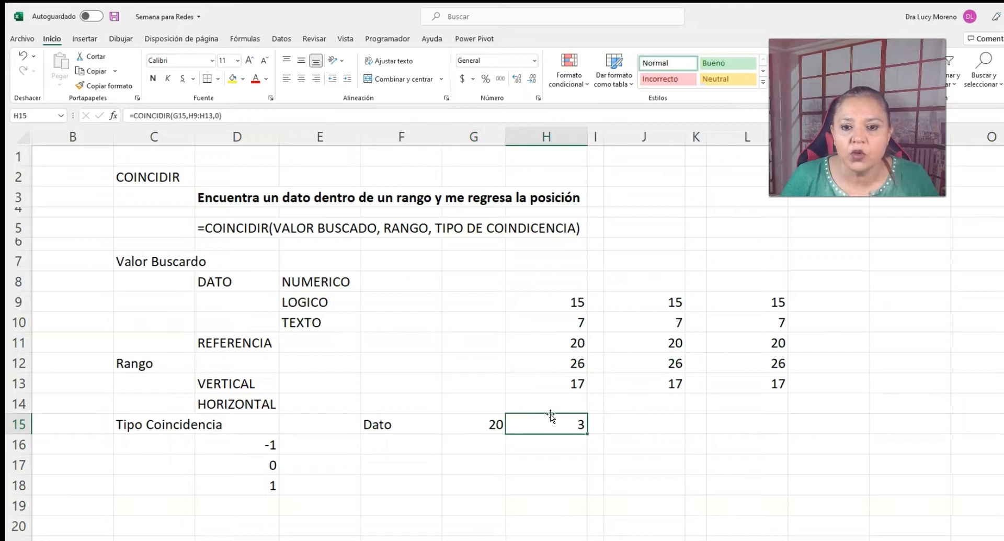
Step: Number the list positions beside the first column by filling G9:G13 with the series 1 to 5
click(484, 309)
text(1)
key(Return)
text(2)
key(Return)
drag(485, 303, 501, 390)
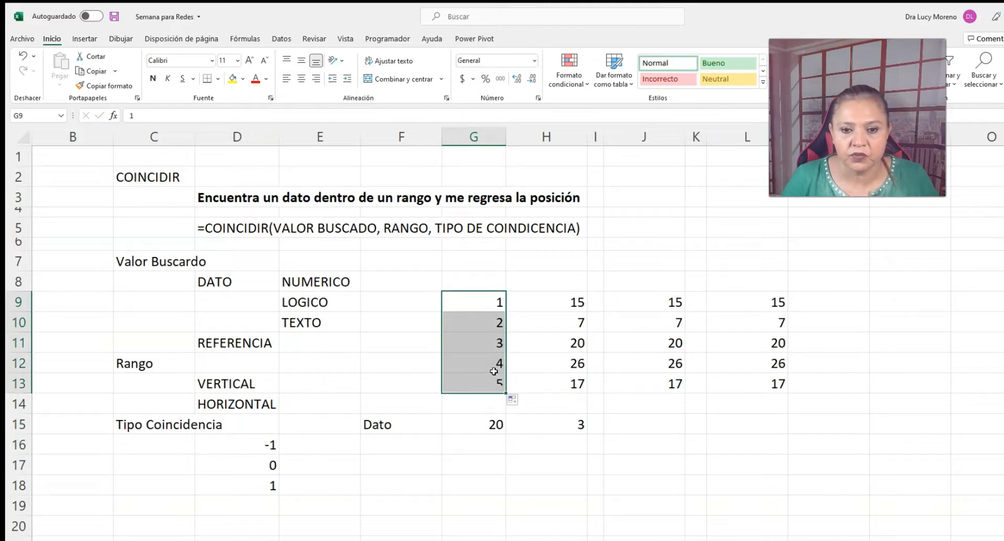
Step: Format the position numbers in G9:G13 with a red fill and white font
click(243, 79)
click(240, 181)
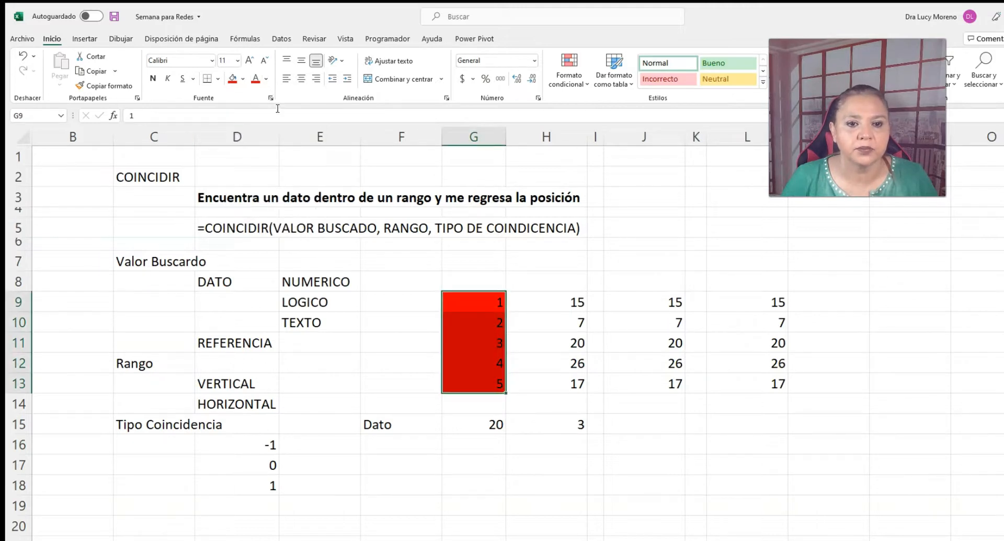
click(265, 80)
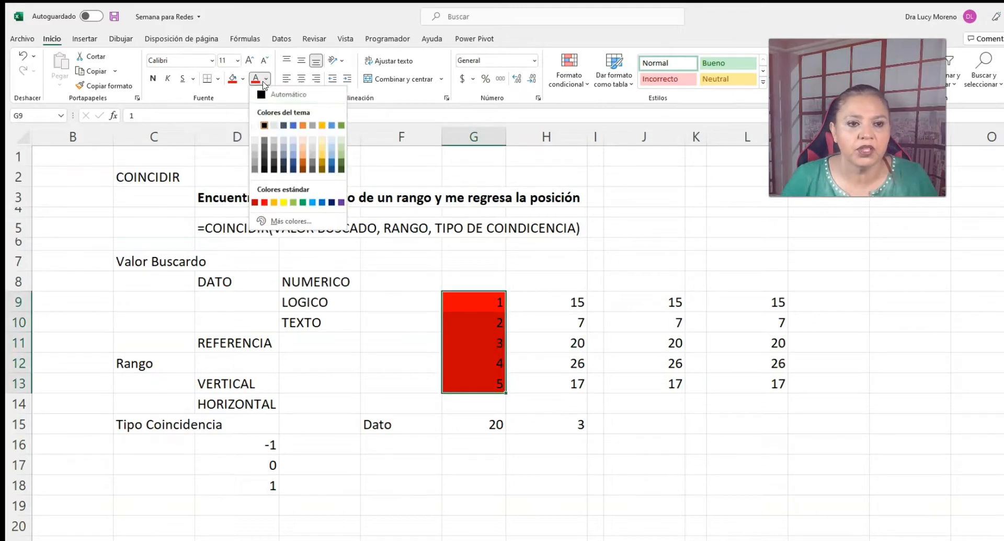
click(255, 125)
click(642, 429)
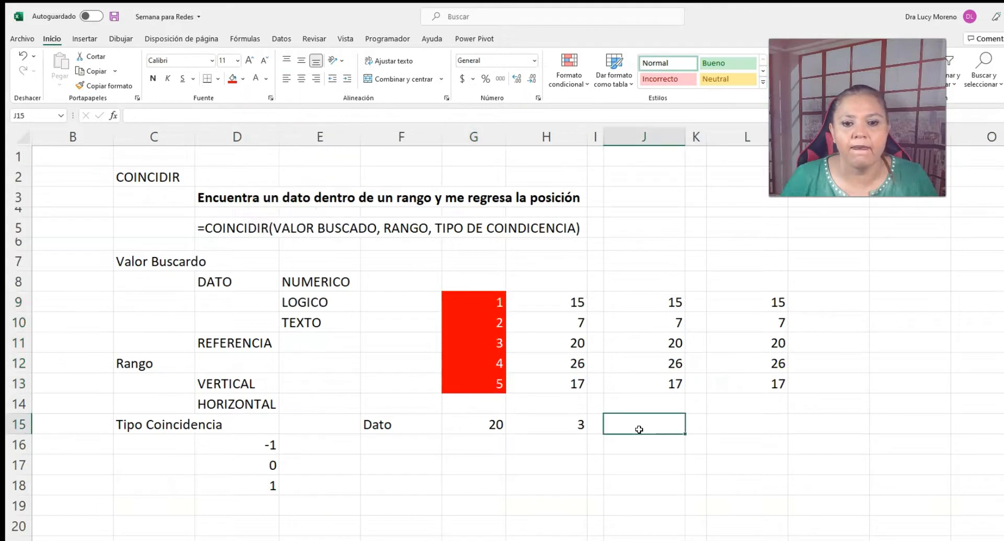
Step: Compare the lookup value with its list position, and set G15 to 7 to test another exact match
click(484, 426)
click(480, 344)
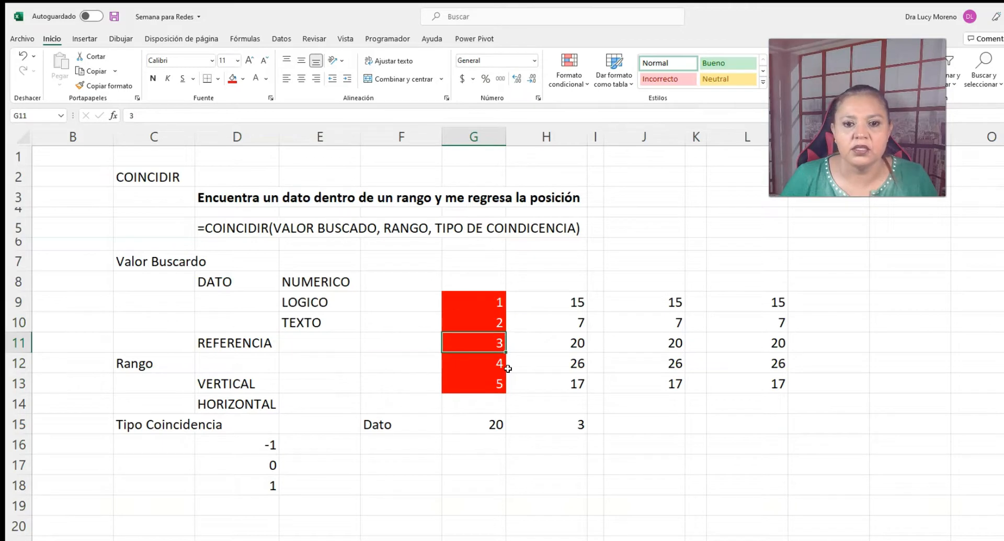
click(455, 426)
text(7)
key(Return)
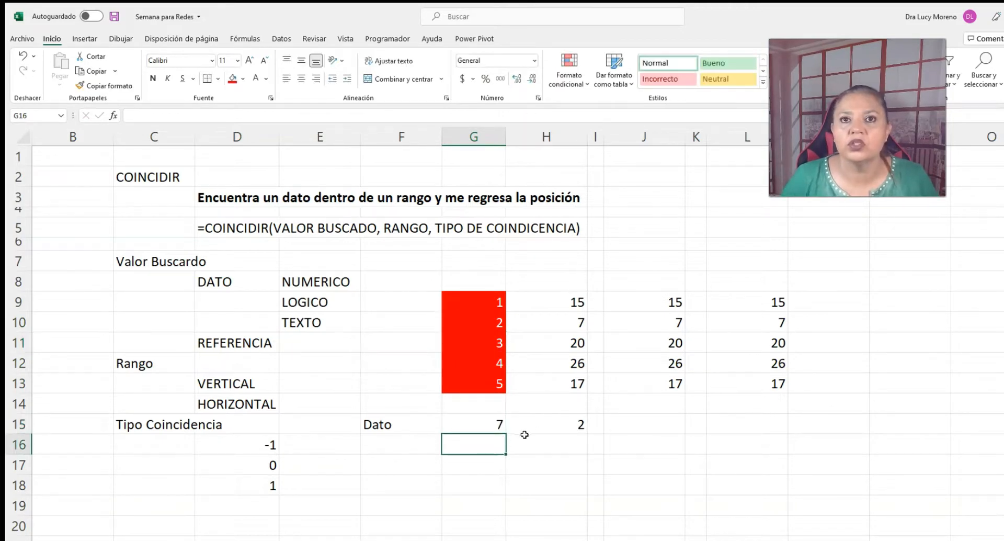
Step: Set the lookup value in G15 to 22, a number missing from the list, and check the formula in H15
click(495, 429)
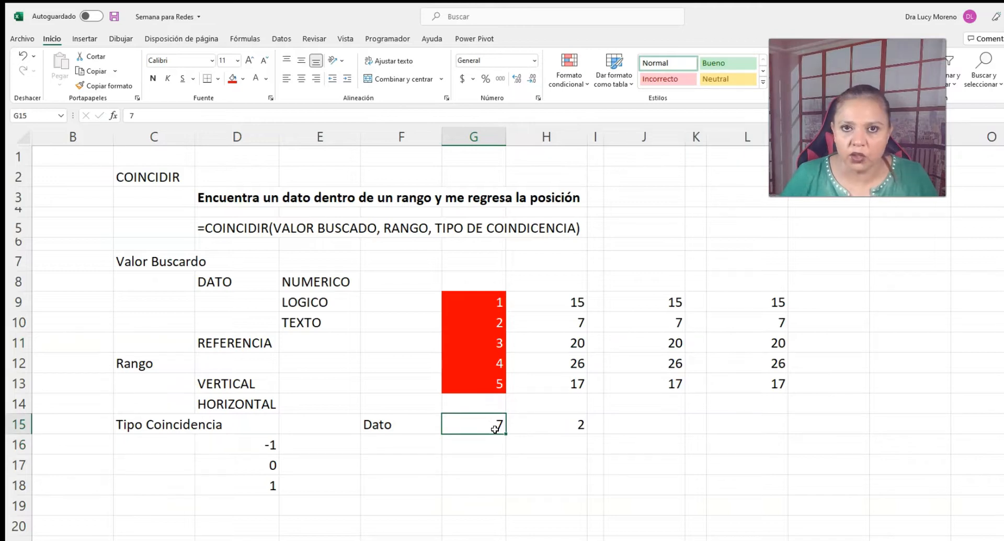
text(22)
key(Return)
click(553, 423)
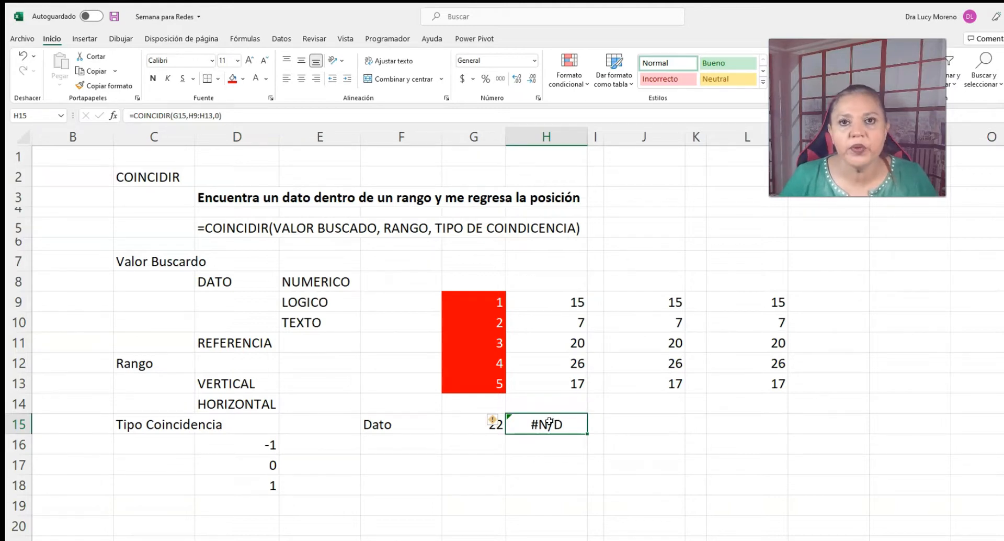
Step: Set the lookup value in G15 to 15 and check the exact-match formula in H15
click(474, 426)
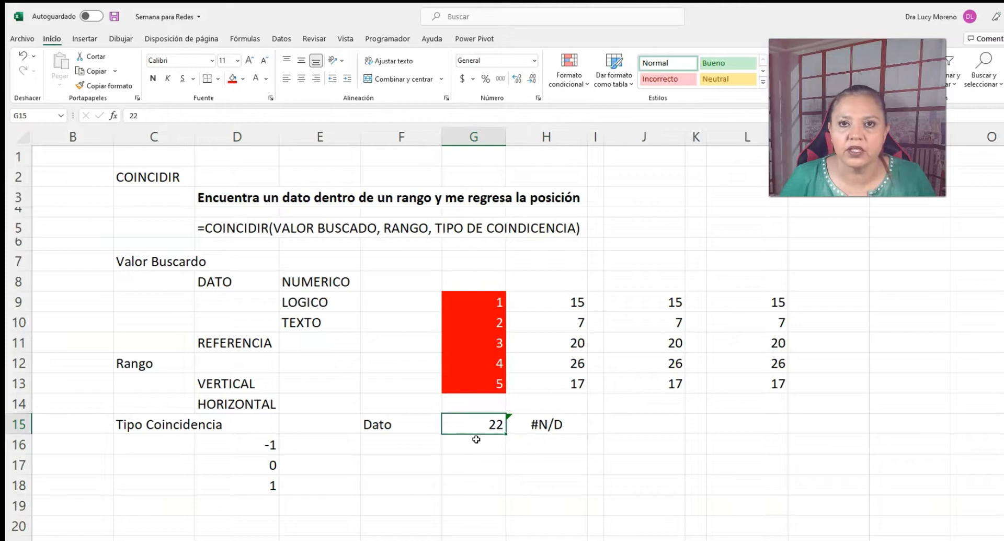
text(15)
key(Return)
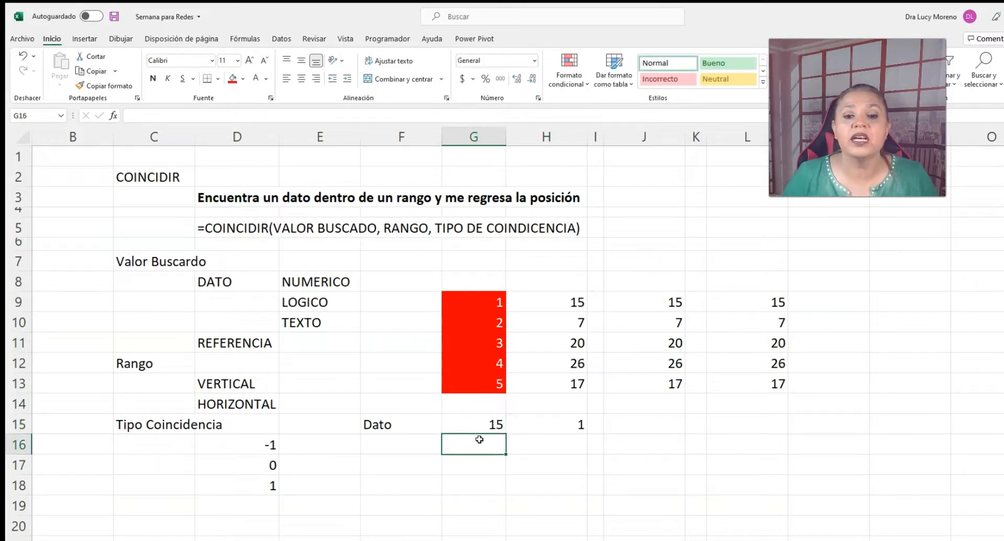
click(565, 427)
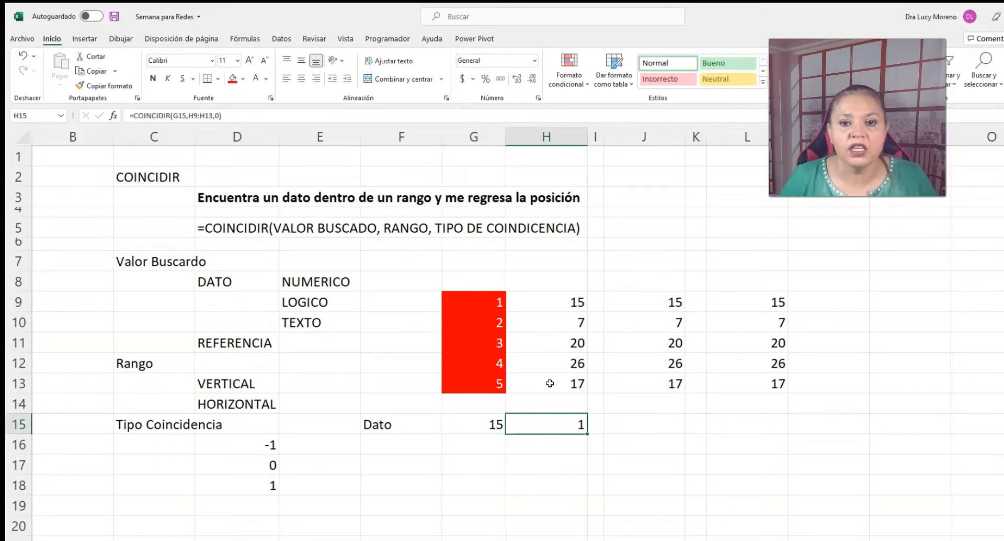
Step: Enter =COINCIDIR(G15,J9:J13,1) in J15 to look up G15 with the "Menor que" match type, and check the formula
click(654, 424)
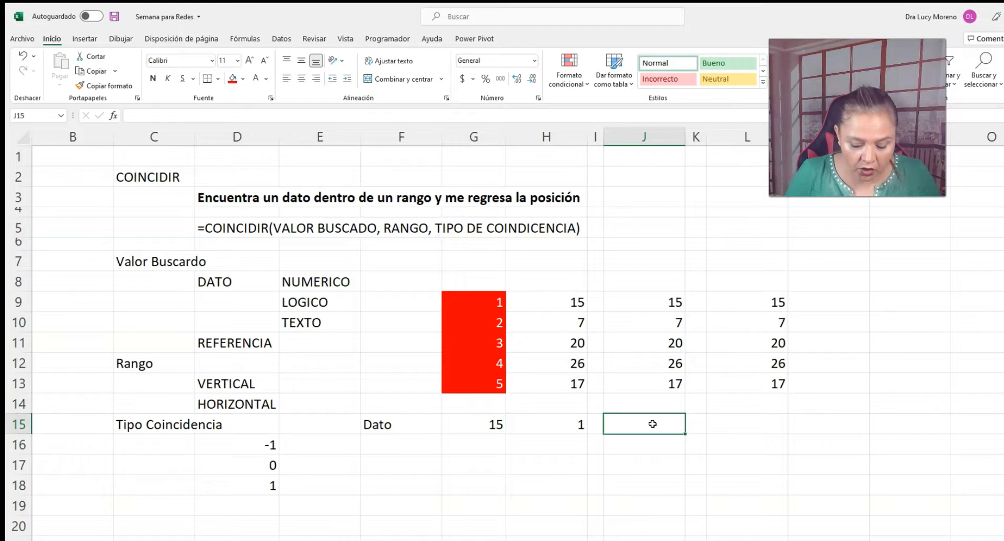
text(=coinci)
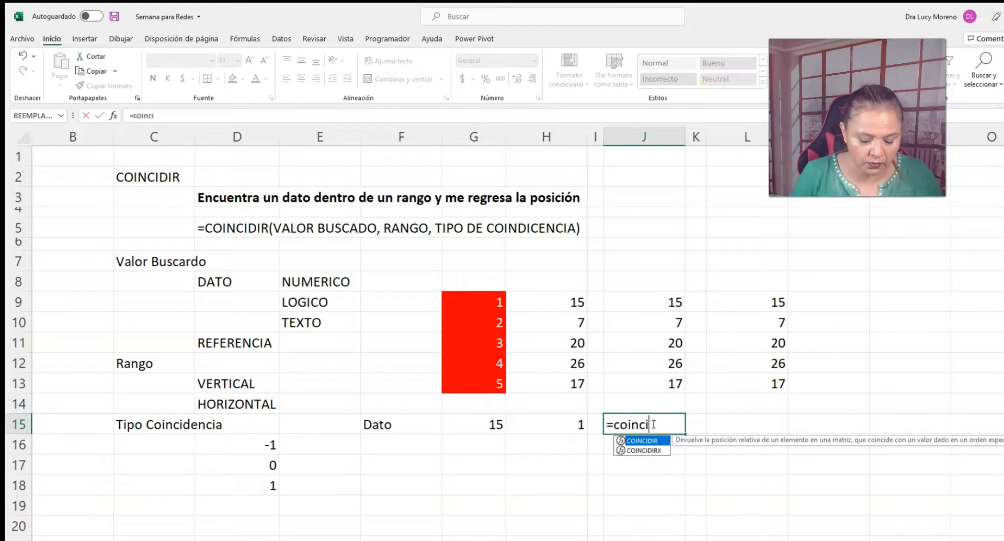
text(dir()
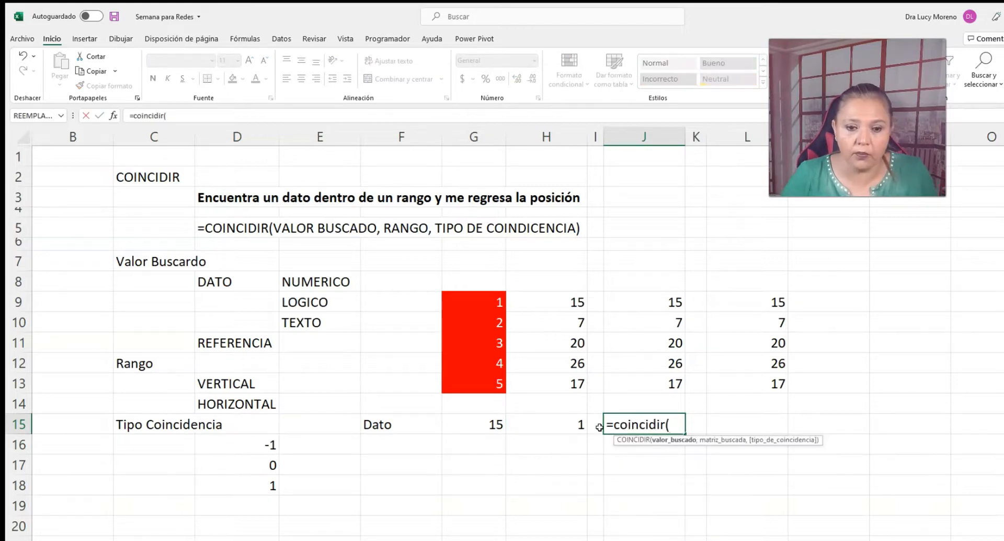
click(496, 425)
text(,)
drag(633, 306, 649, 380)
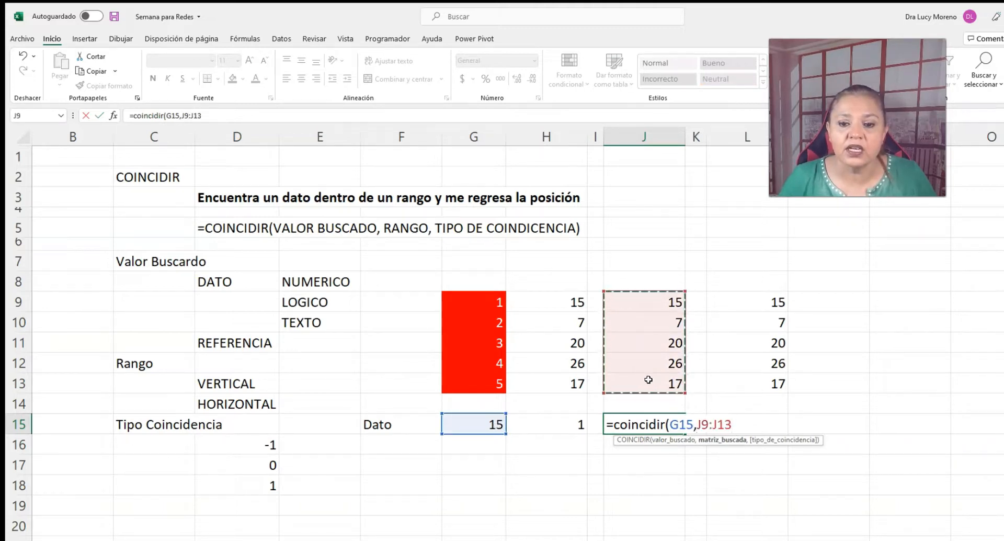
text(,)
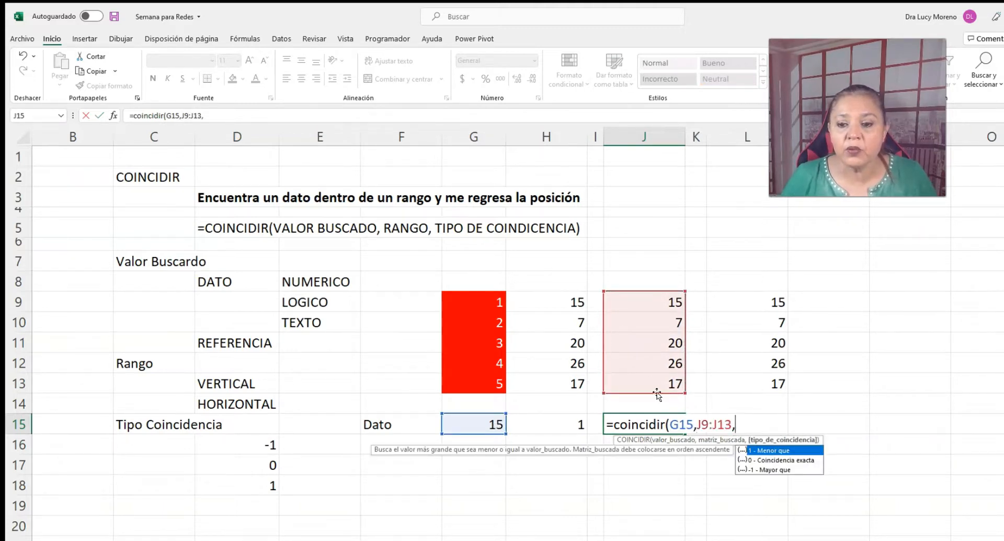
double_click(772, 451)
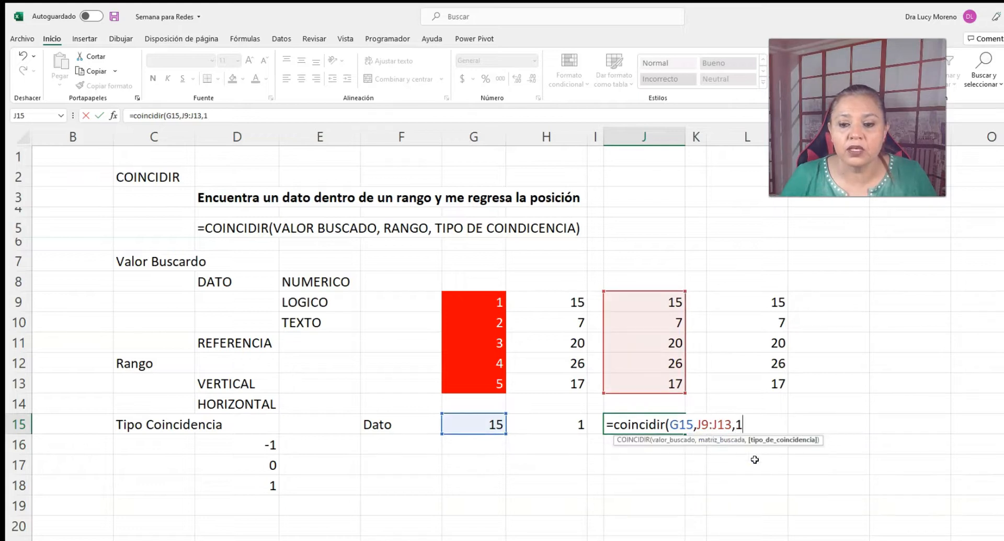
text())
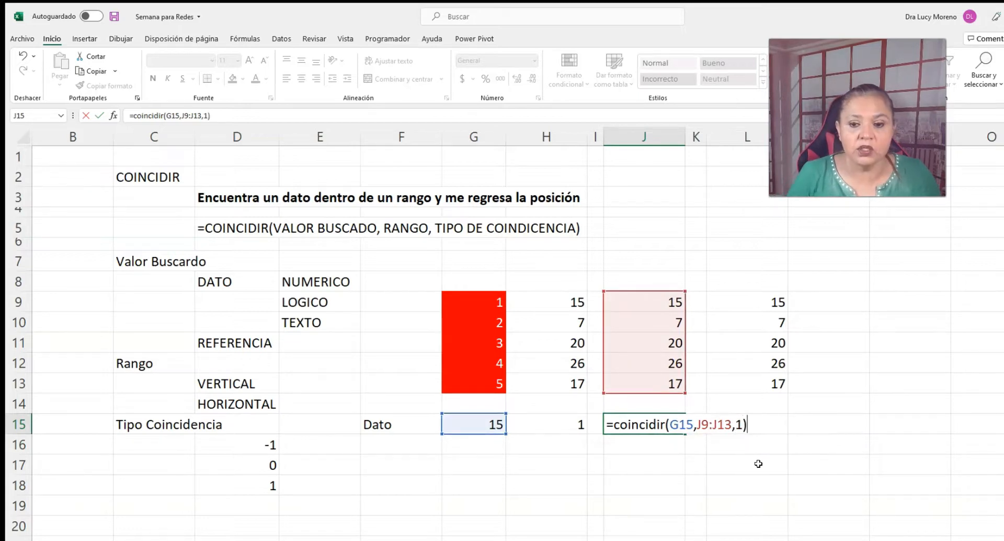
key(Return)
click(663, 422)
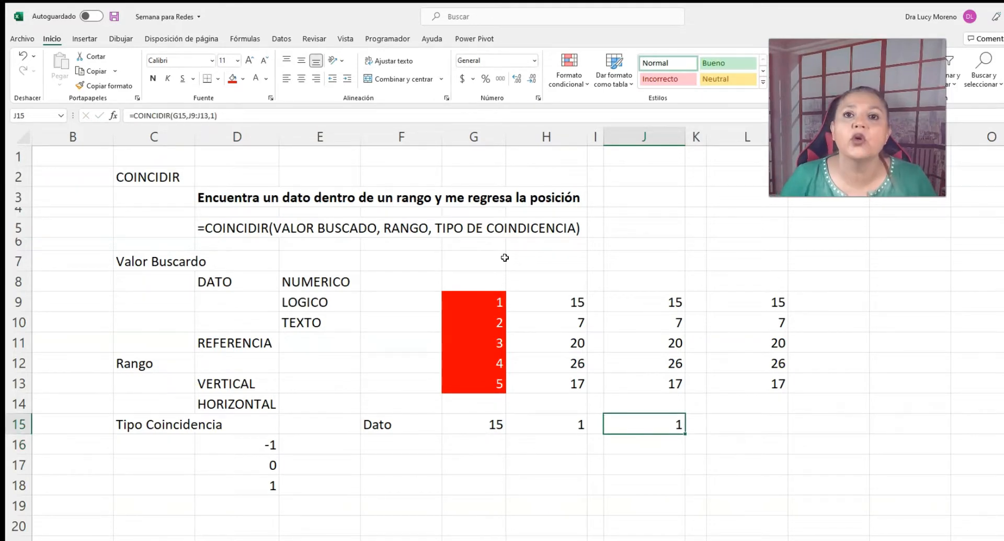
Step: Set the lookup value in G15 to 22 and compare the formulas in H15 and J15 with the nearby values in column J
click(484, 421)
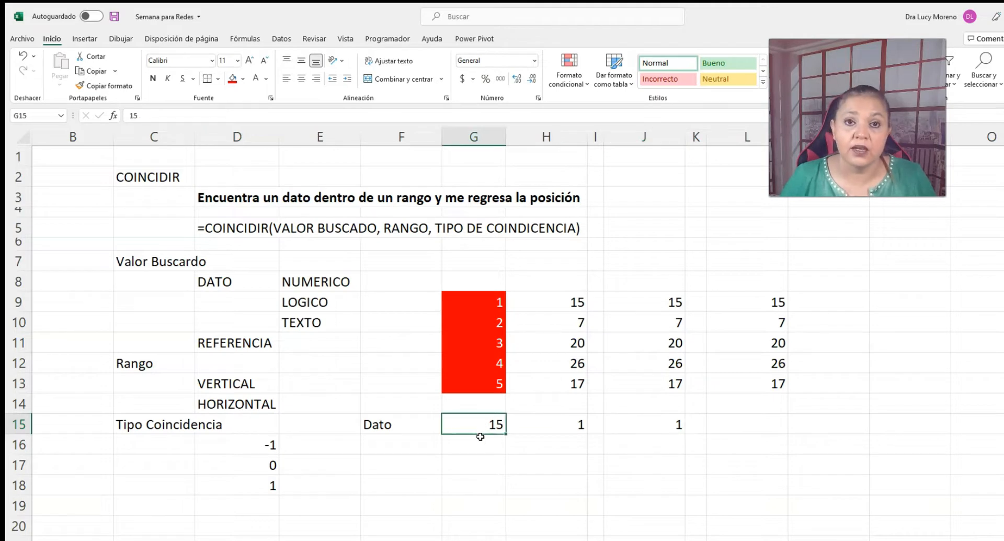
text(22)
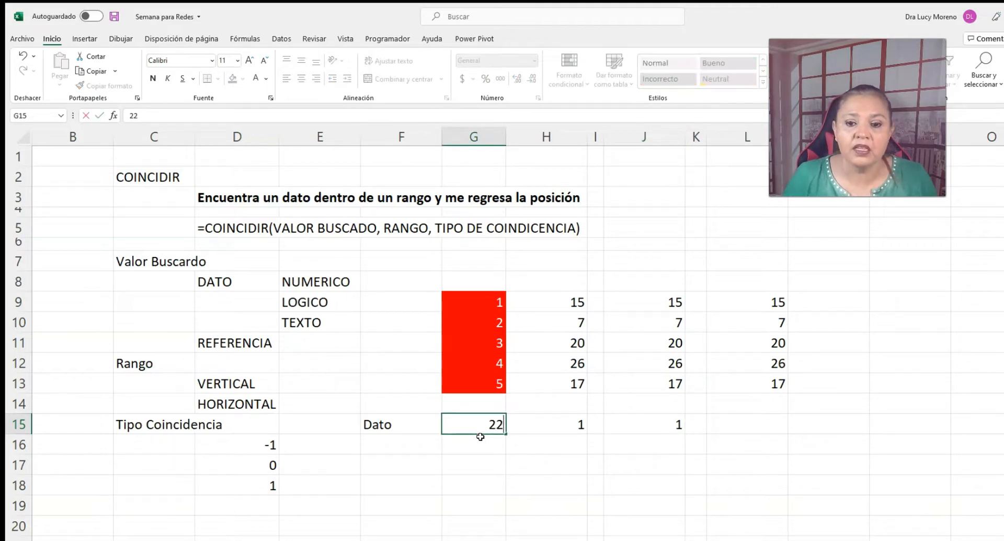
key(Return)
click(523, 421)
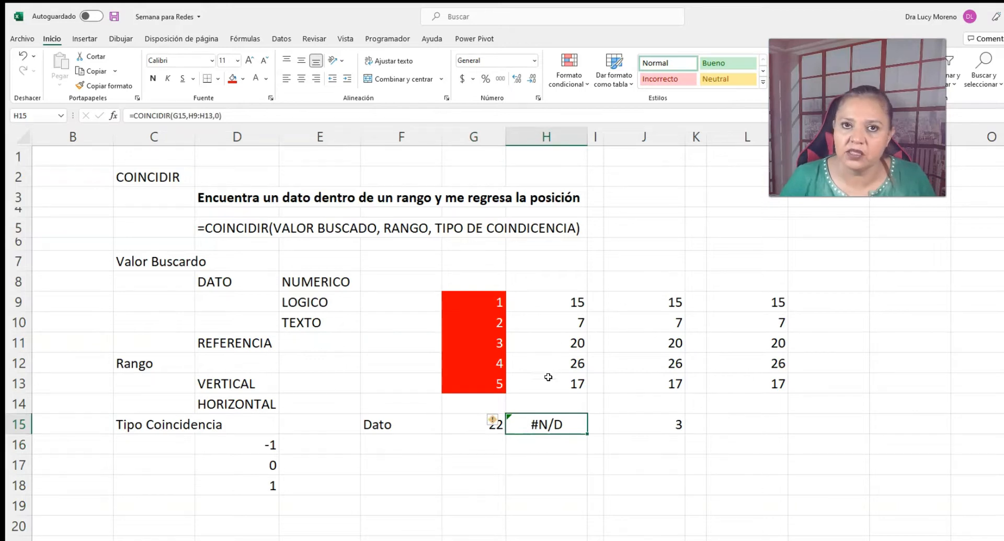
click(667, 428)
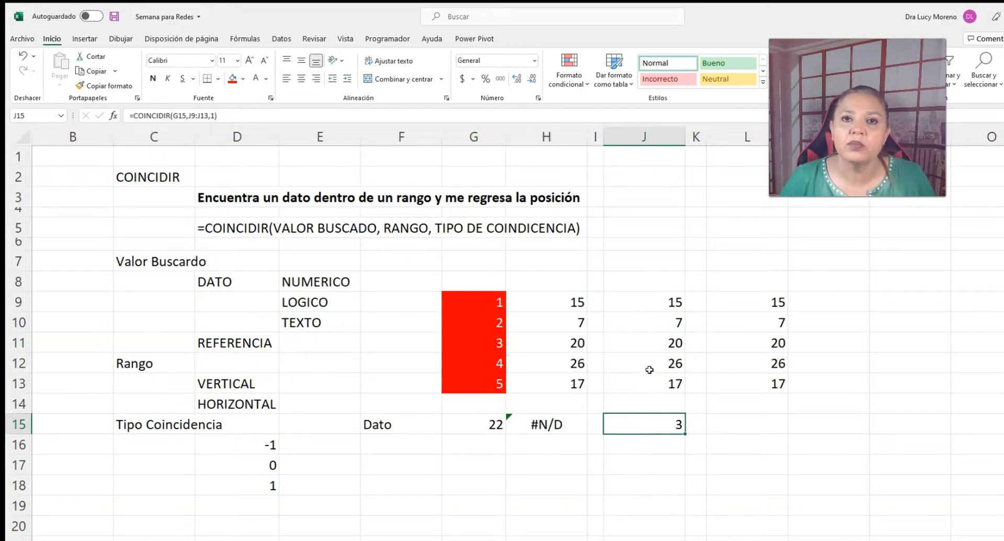
click(496, 424)
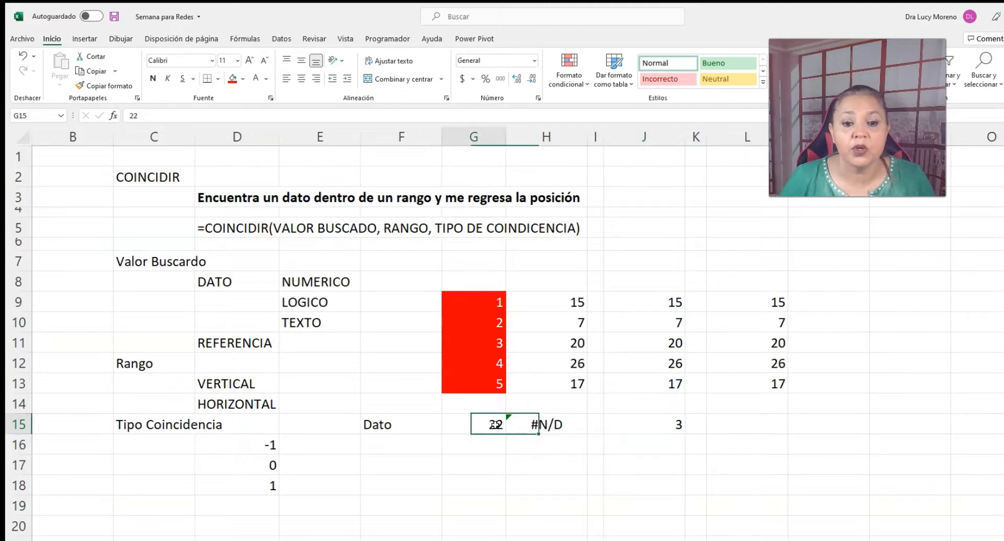
click(641, 365)
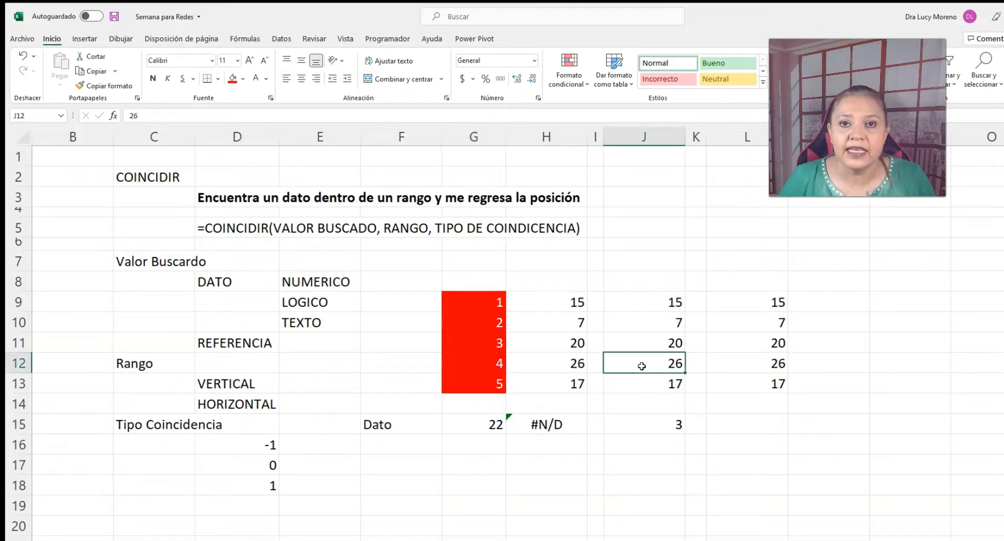
click(641, 345)
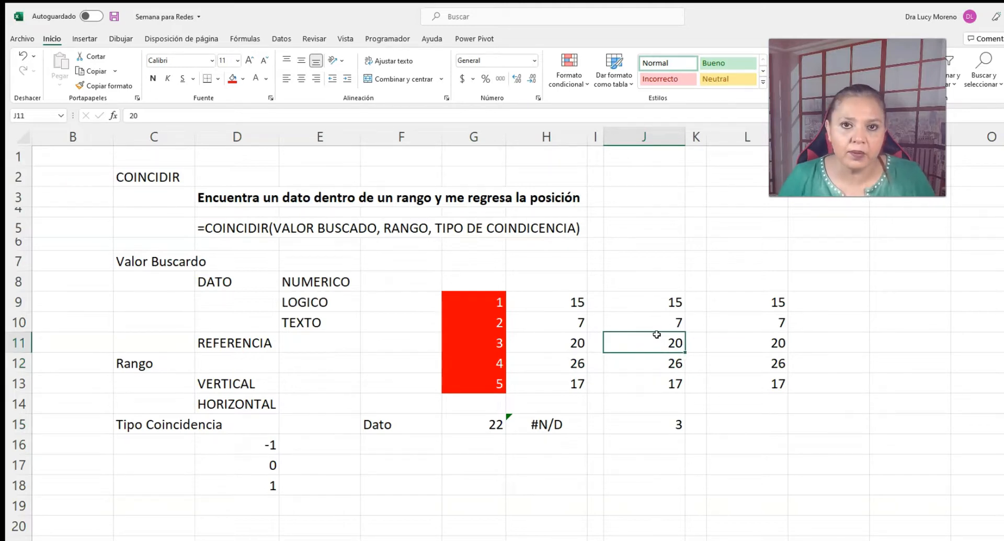
Step: Set the lookup value in G15 to 14 to test the match-type-1 formula on the unsorted list
click(474, 428)
text(14)
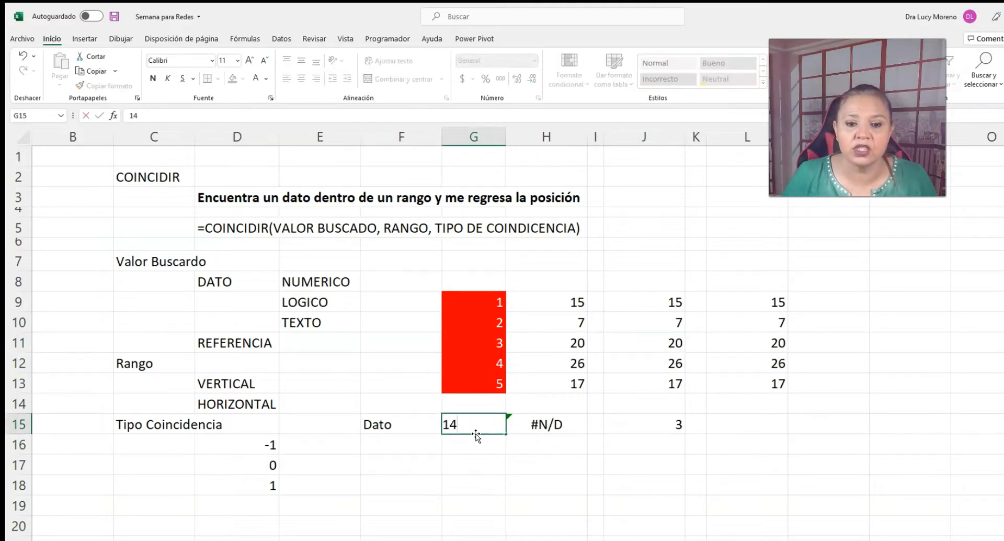
key(Return)
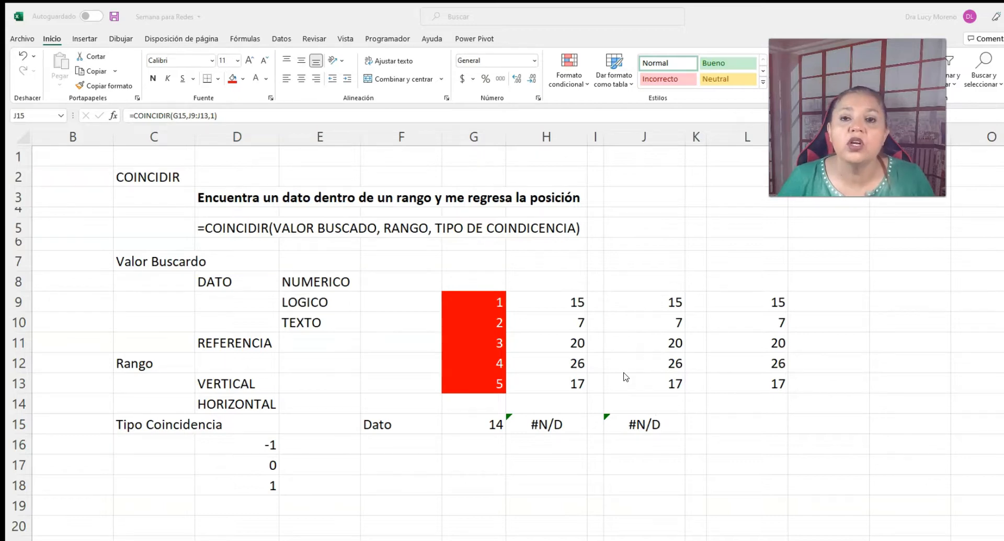
Step: Sort J9:J13 in ascending order and compare the formula in J15 with the lookup value and the first list entry
drag(657, 305, 655, 372)
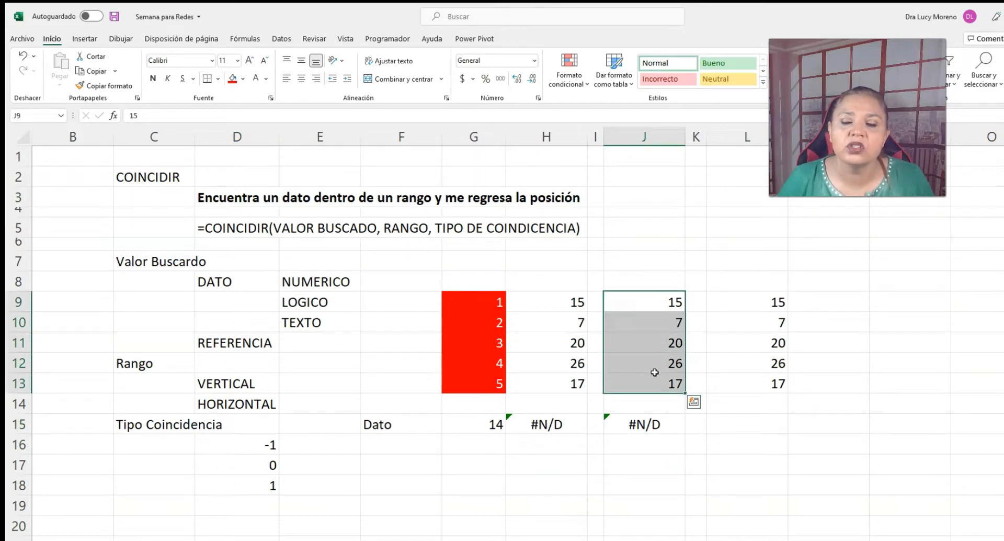
click(282, 39)
click(469, 61)
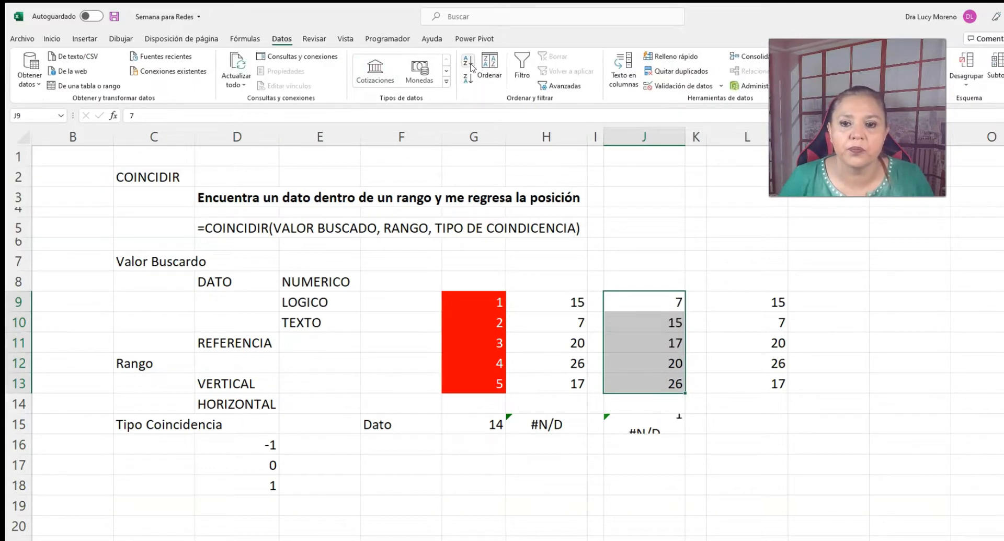
click(647, 306)
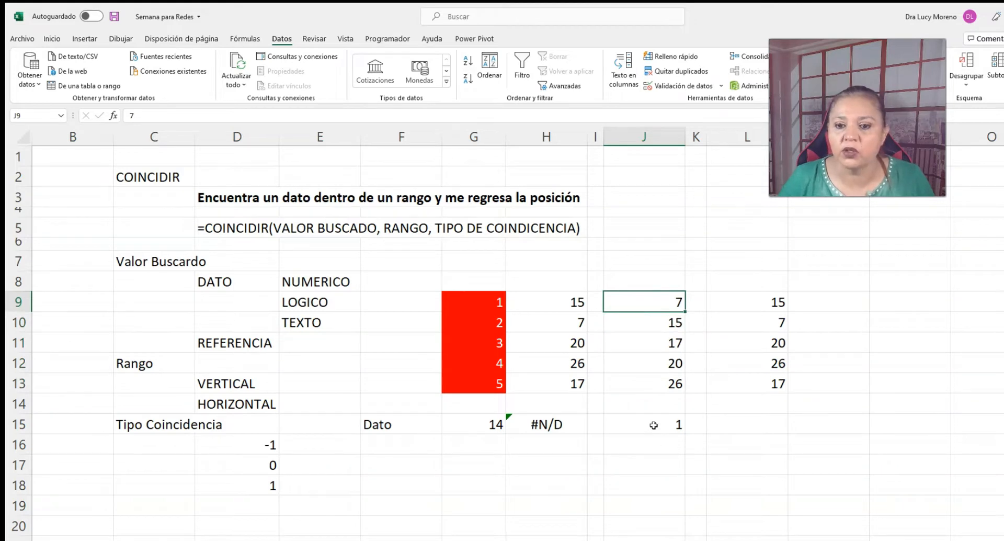
click(655, 426)
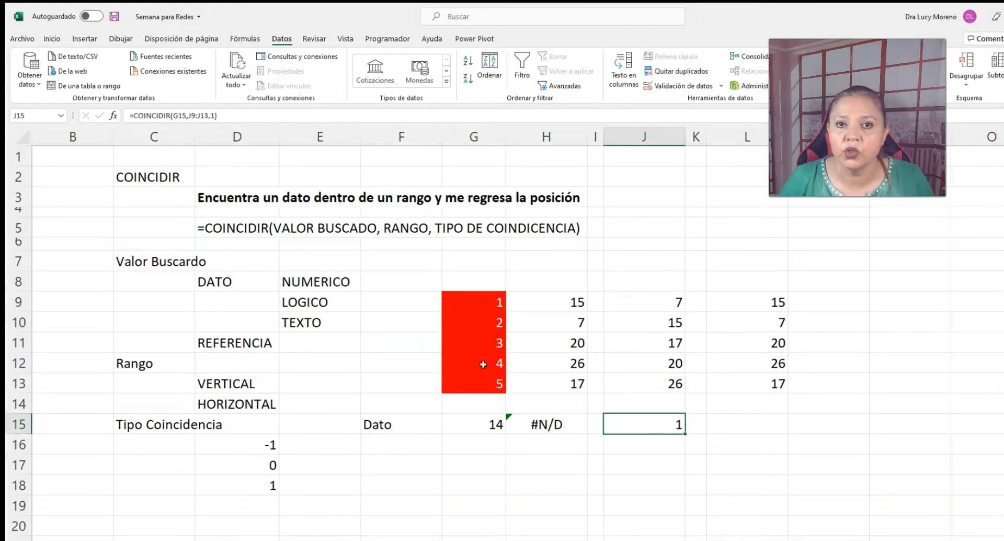
click(477, 425)
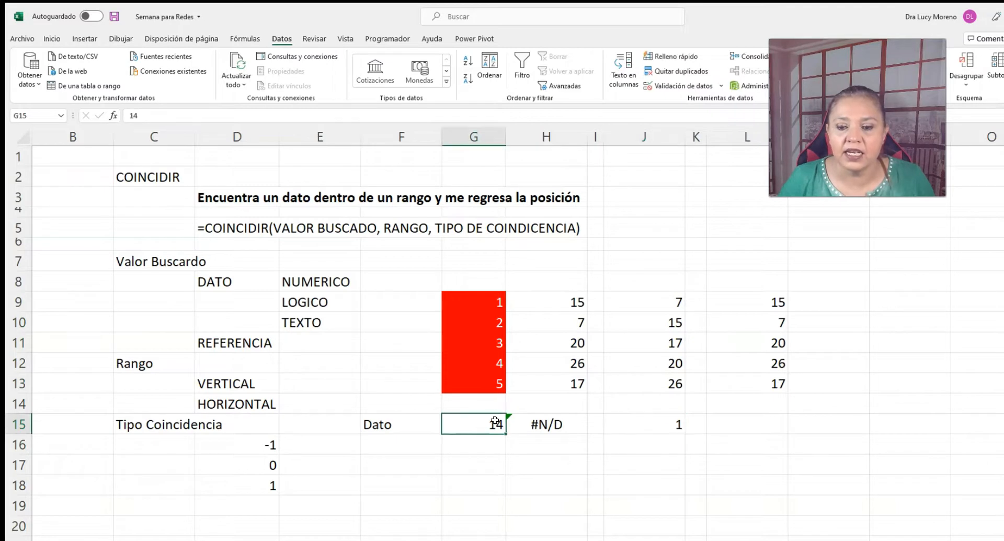
click(663, 301)
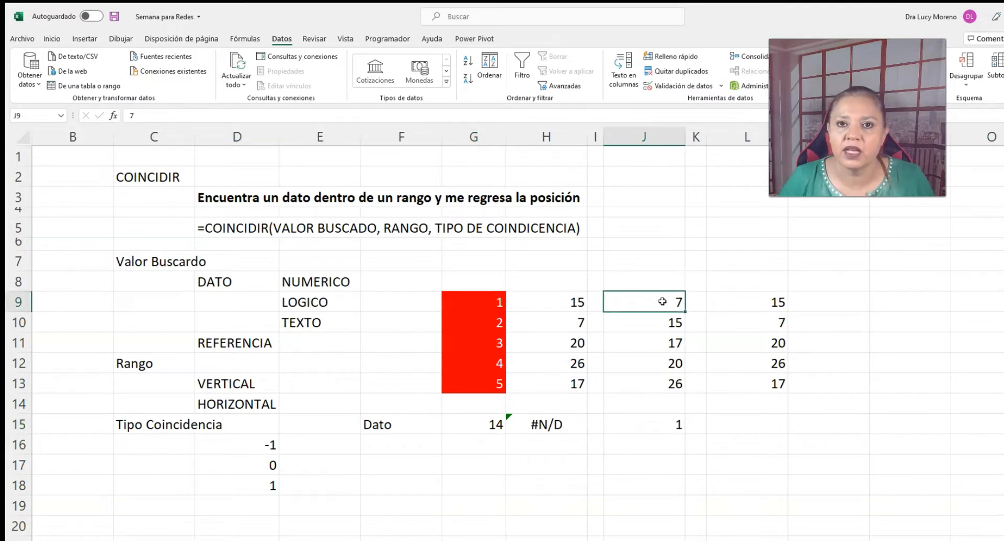
click(664, 423)
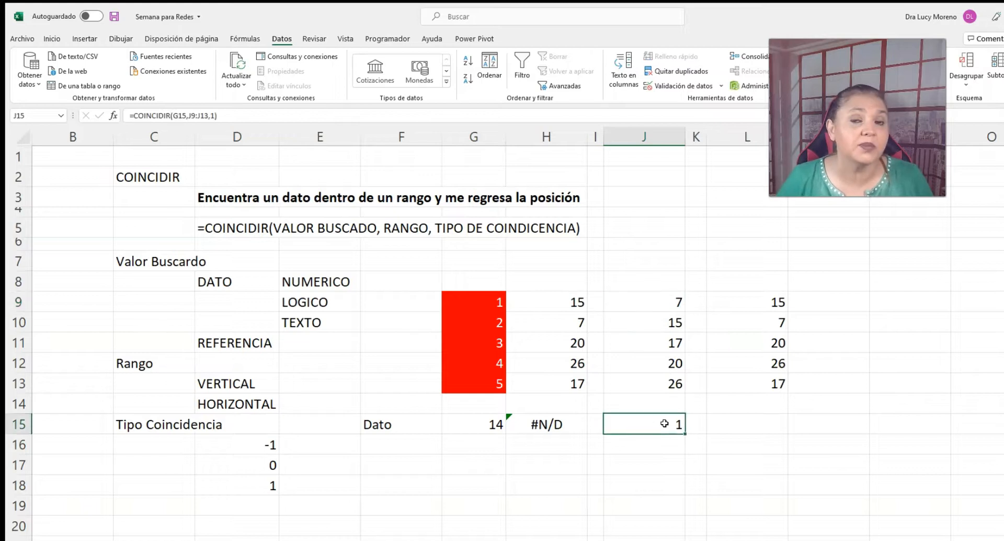
Step: Set the lookup value in G15 to 18 and check the matching position number in column G
click(467, 430)
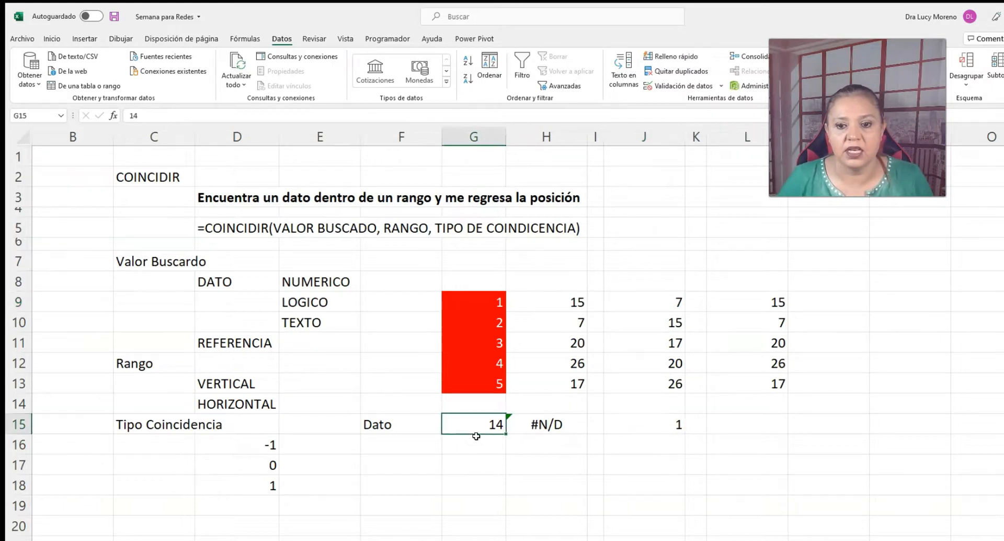
text(18)
key(Return)
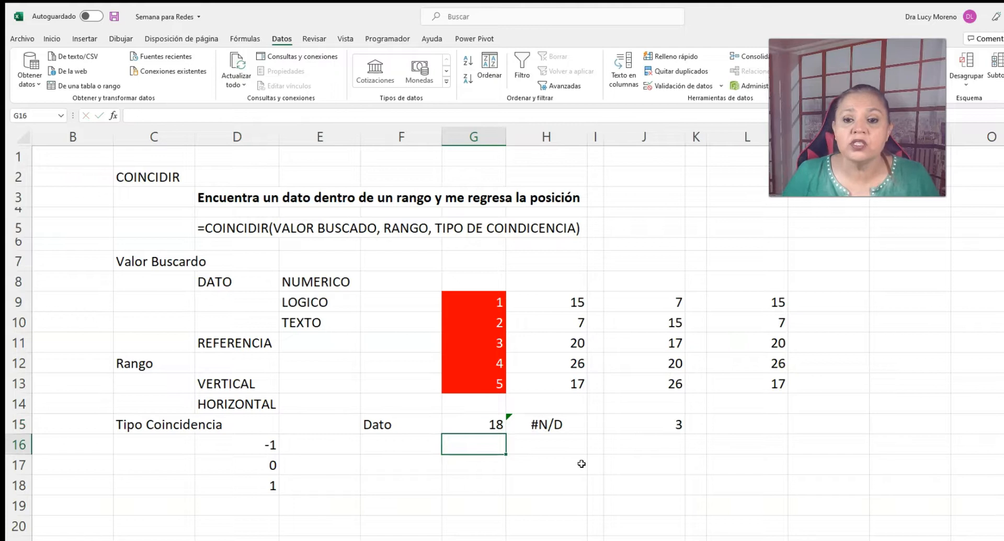
click(489, 345)
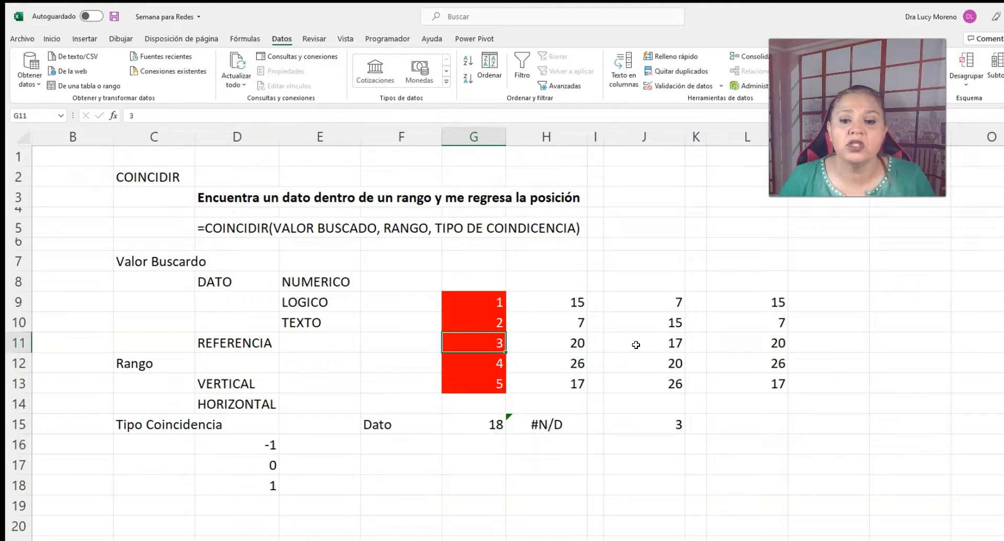
Step: Set the lookup value in G15 to 50, above every number in the list, and check J15
click(461, 419)
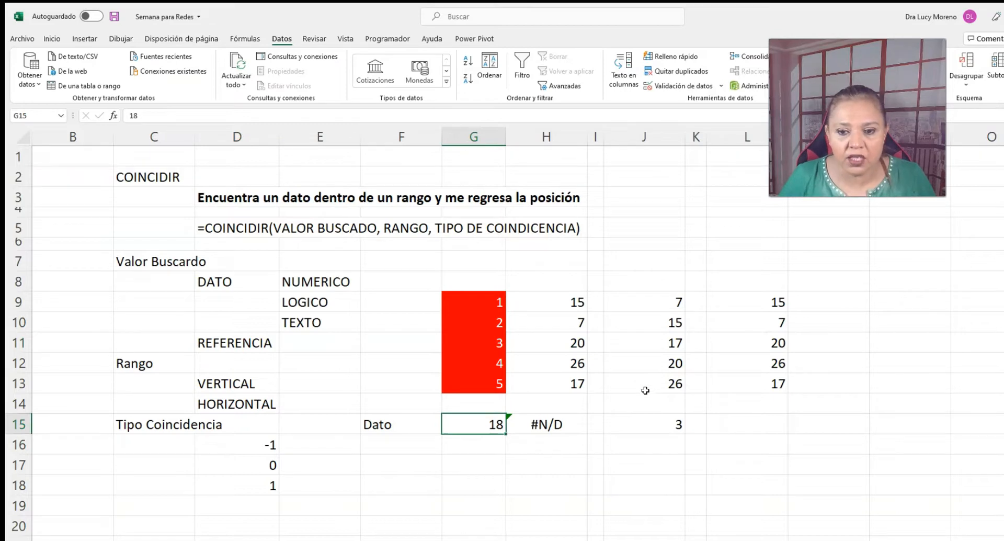
text(50)
key(Return)
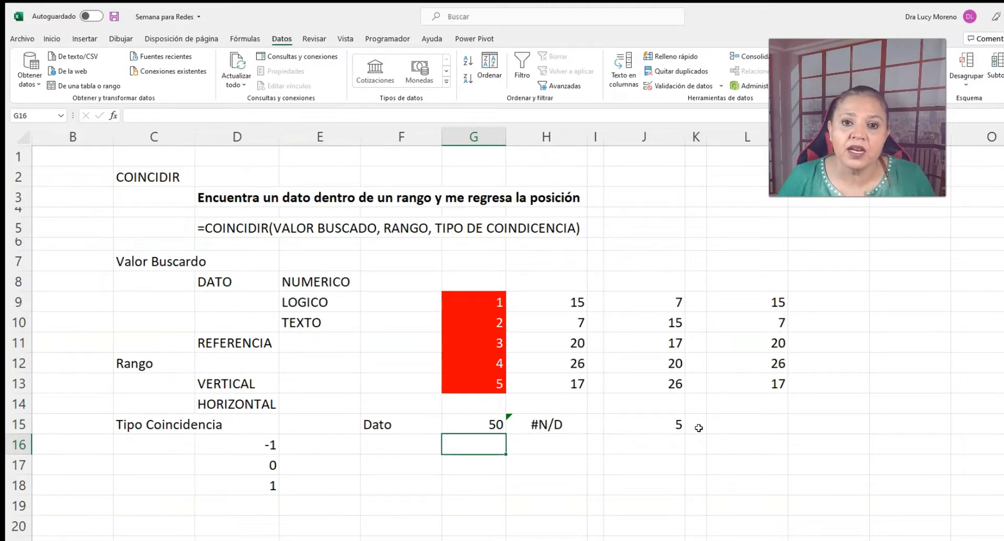
click(668, 428)
Step: Set the lookup value in G15 to 6, below the smallest number in the list, and check J15
click(471, 420)
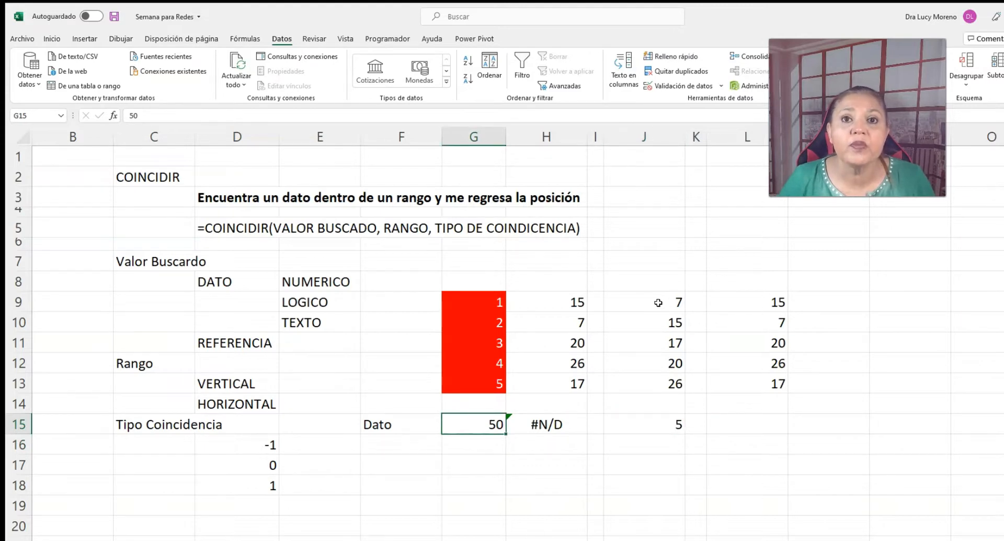
text(6)
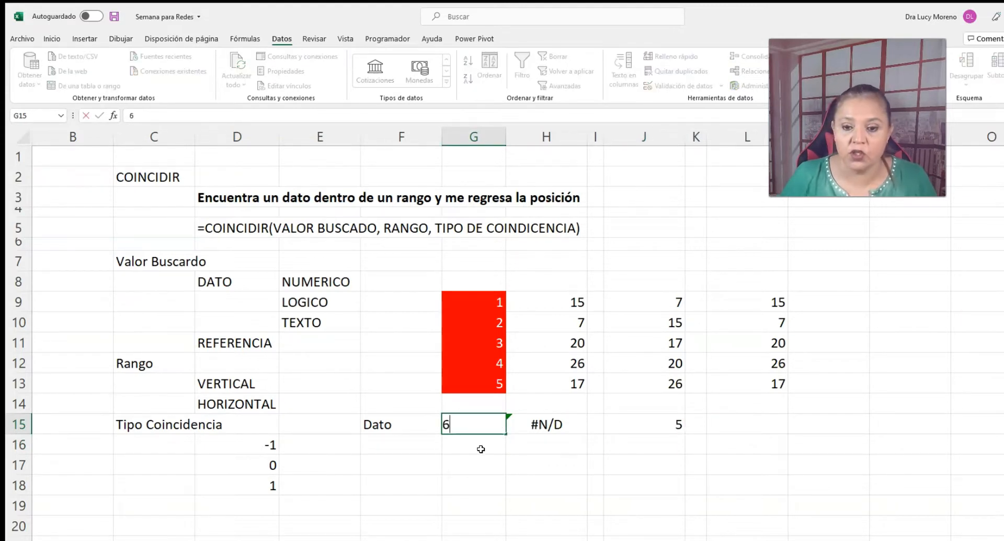
key(Return)
click(658, 426)
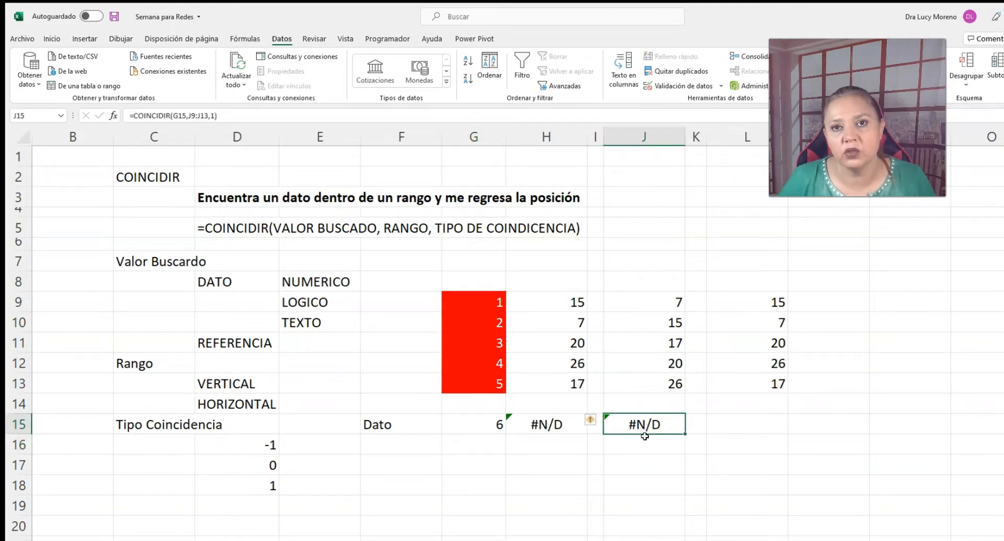
Step: Set the lookup value in G15 to 13 and compare it with the sorted numbers in column J
click(485, 420)
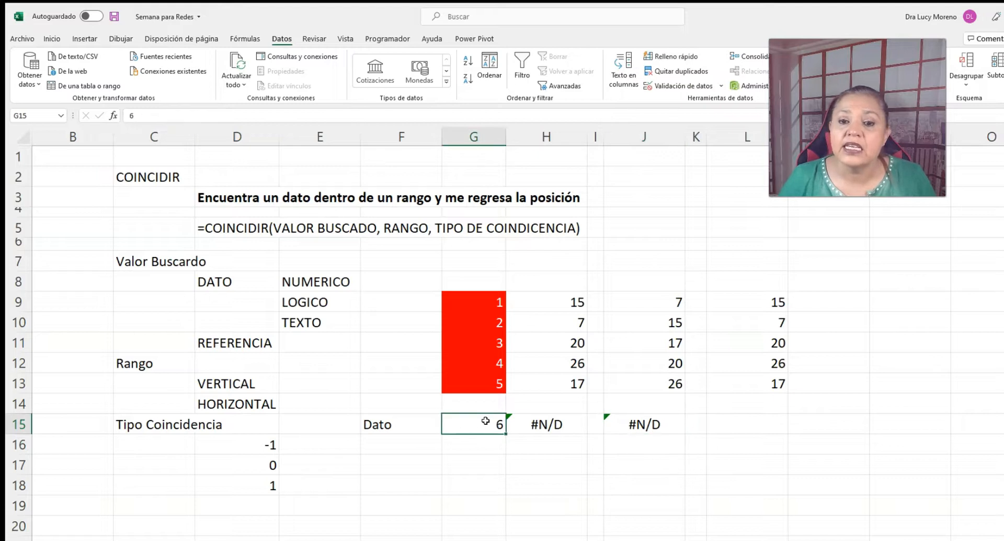
text(13)
key(Return)
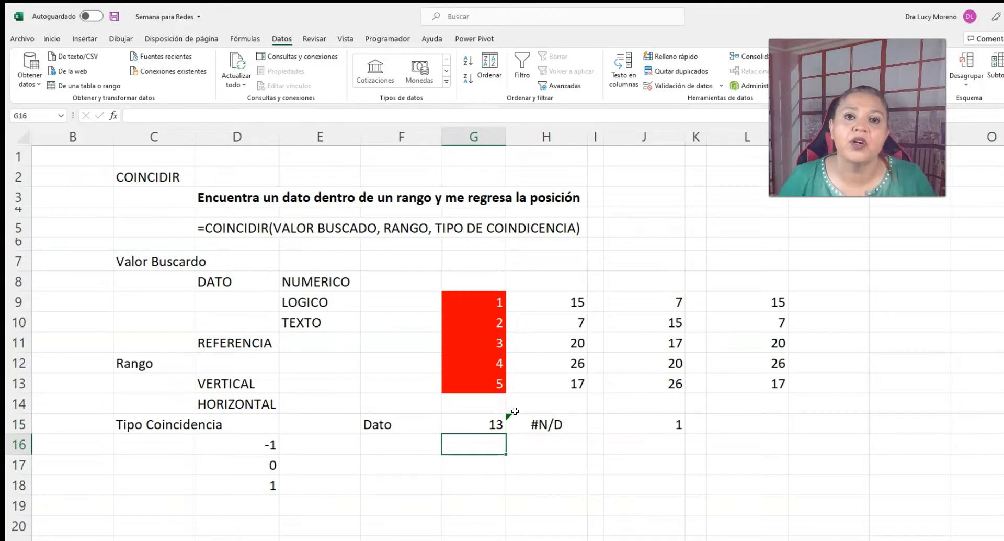
click(470, 422)
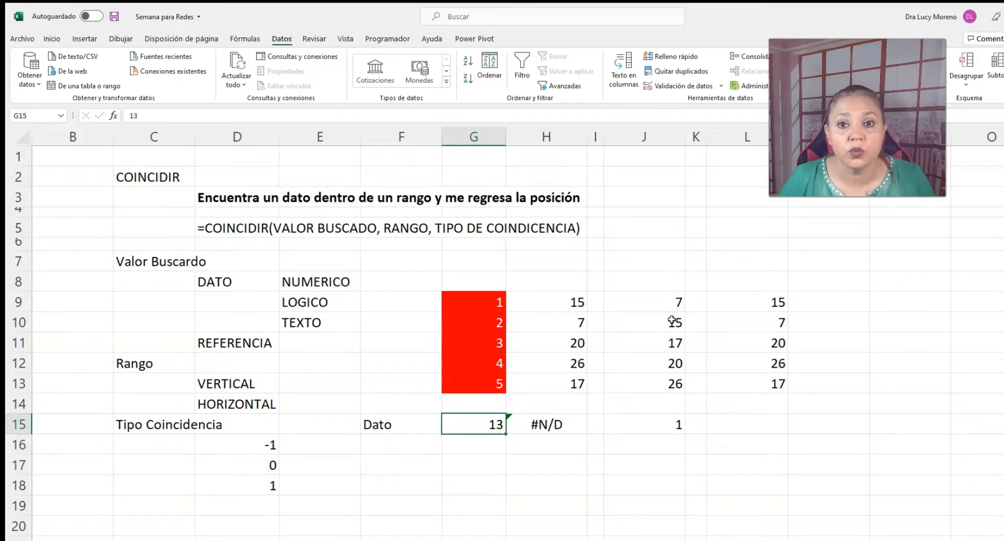
Step: Set the lookup value in G15 to 50 and enter =COINCIDIR(G15,L9:L13,-1) in L15
text(50)
key(Return)
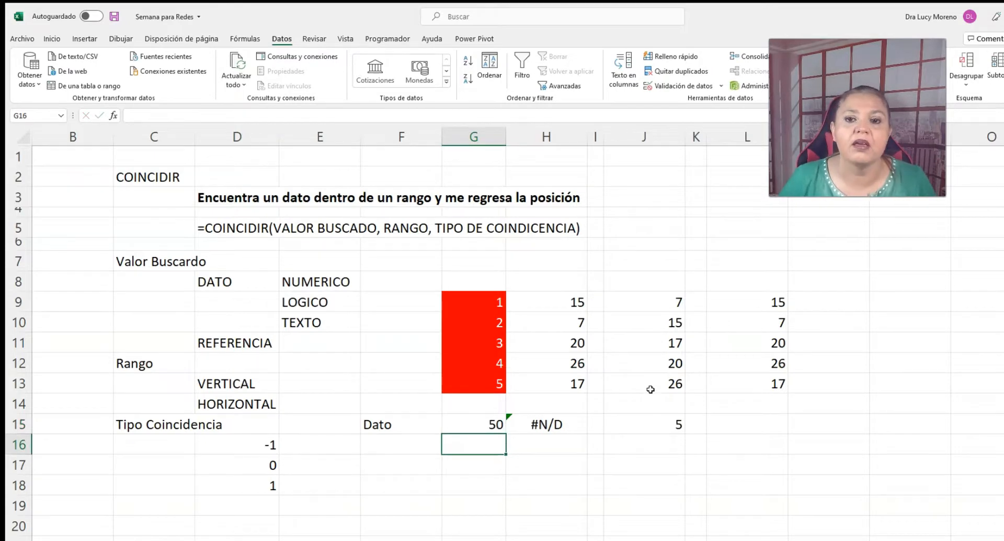
click(744, 423)
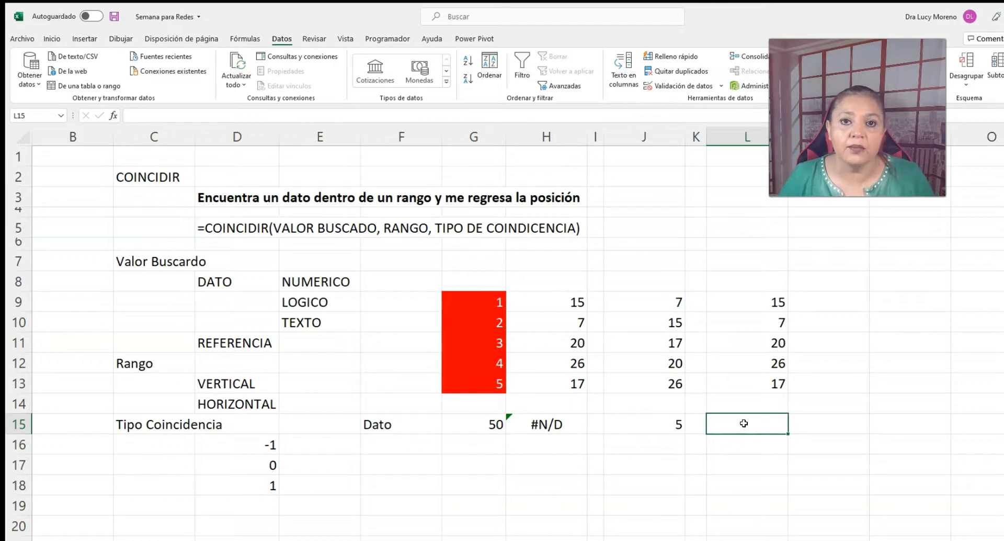
text(=coincidi)
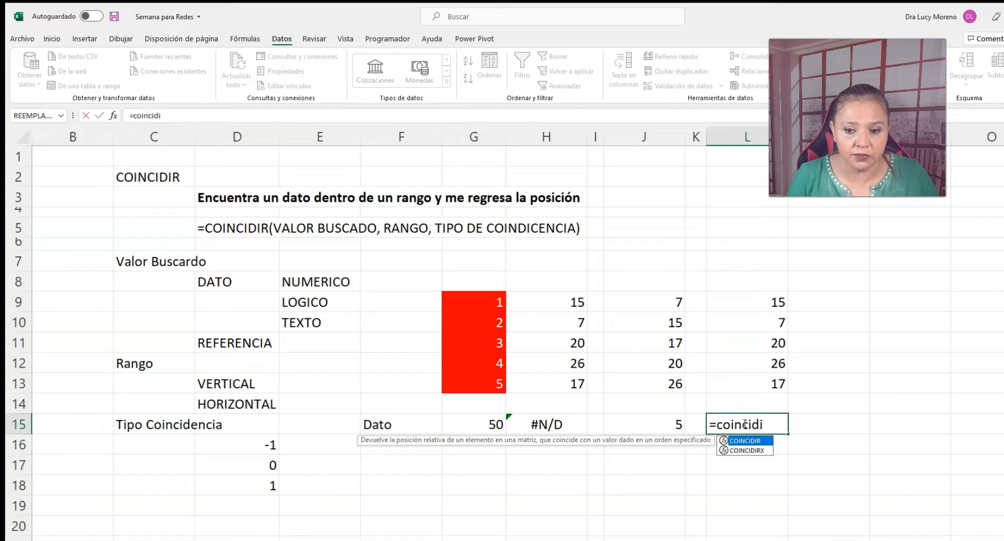
text(r()
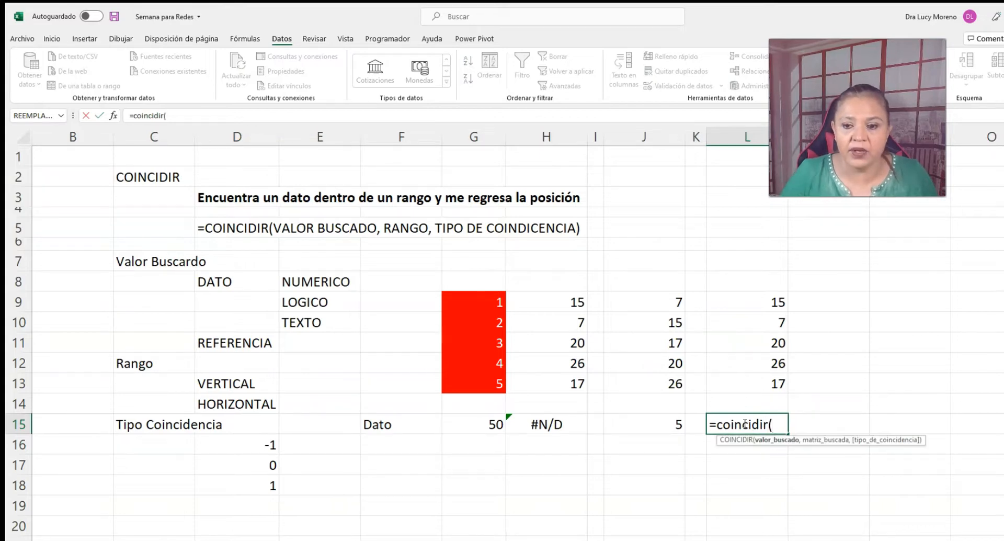
click(487, 421)
text(,)
drag(765, 303, 761, 376)
text(,)
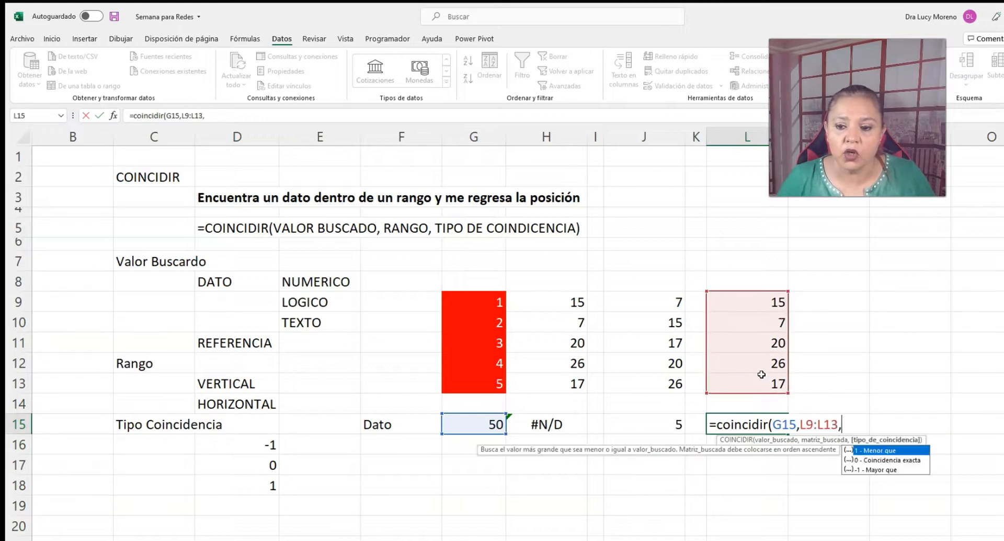
double_click(872, 469)
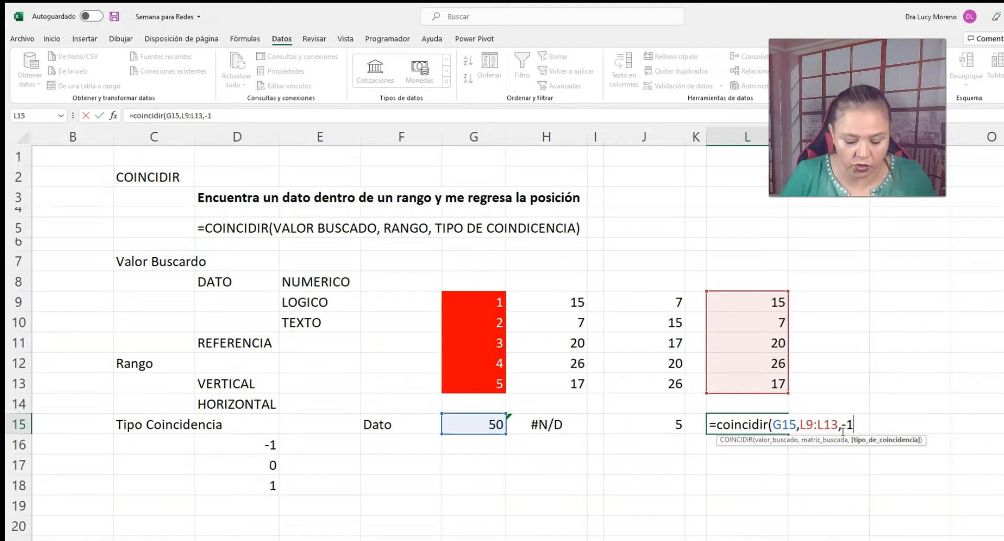
text())
key(Return)
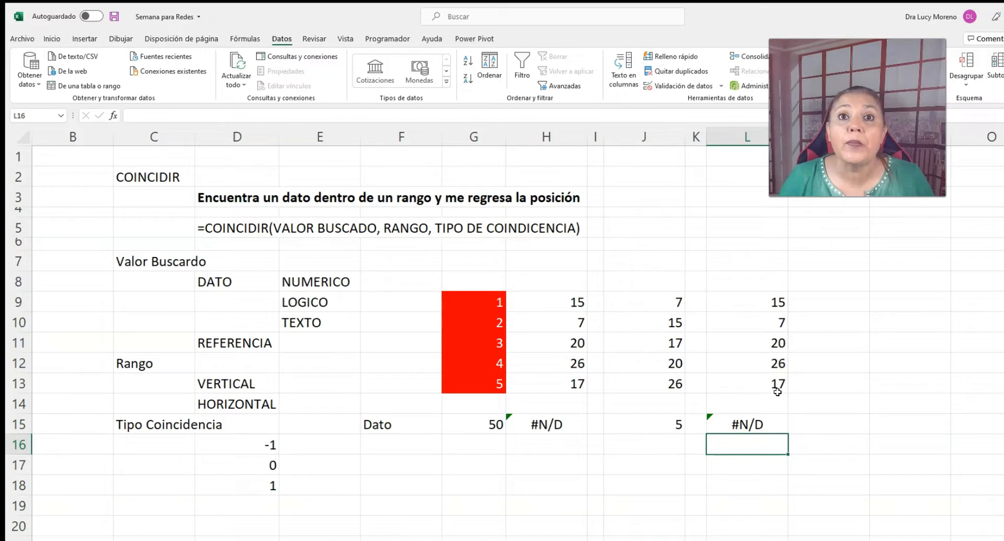
Step: Sort the numbers in L9:L13 from largest to smallest
drag(752, 309, 757, 382)
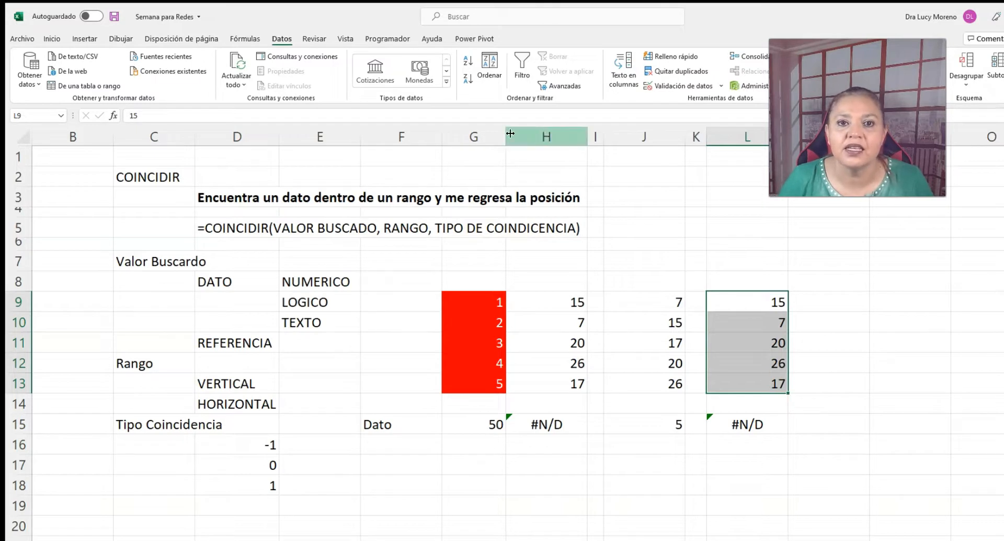
click(469, 83)
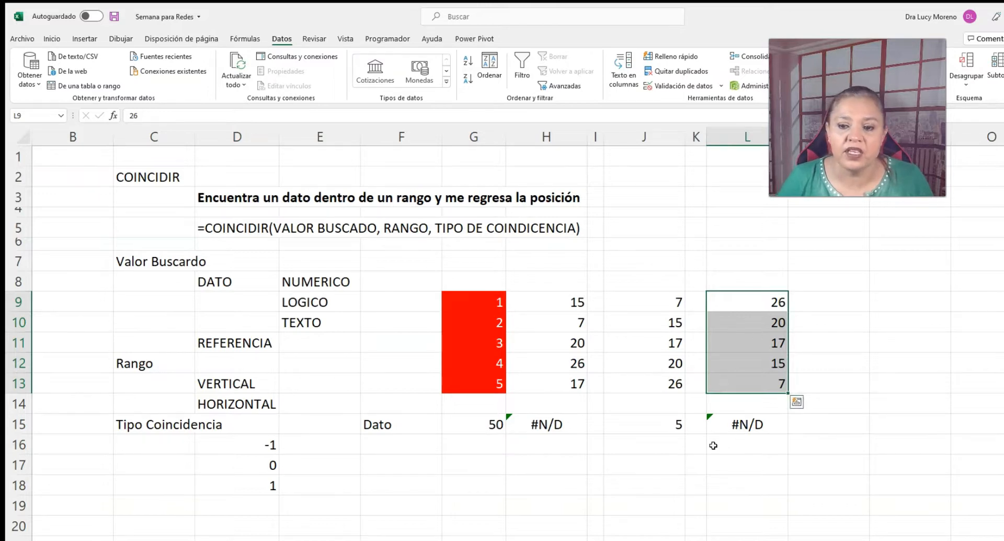
Step: Set the lookup value in G15 to 3, below every listed number, and check L15 against the list in L9:L13
click(480, 426)
text(3)
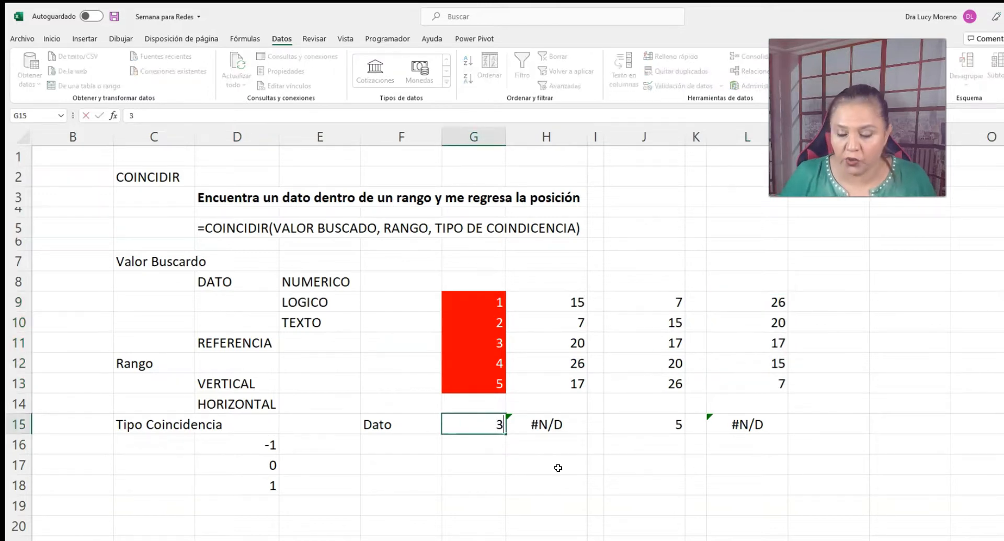
key(Return)
click(496, 418)
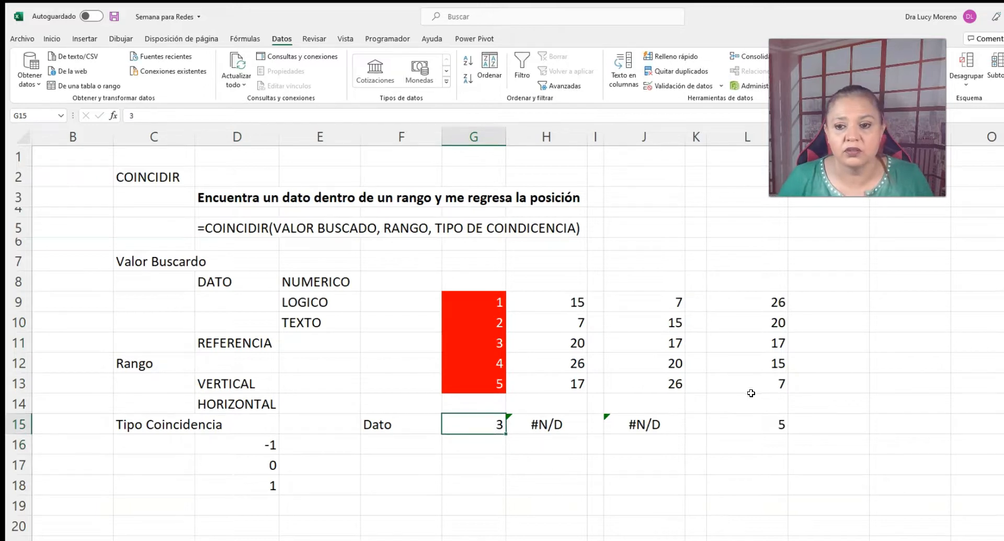
click(758, 429)
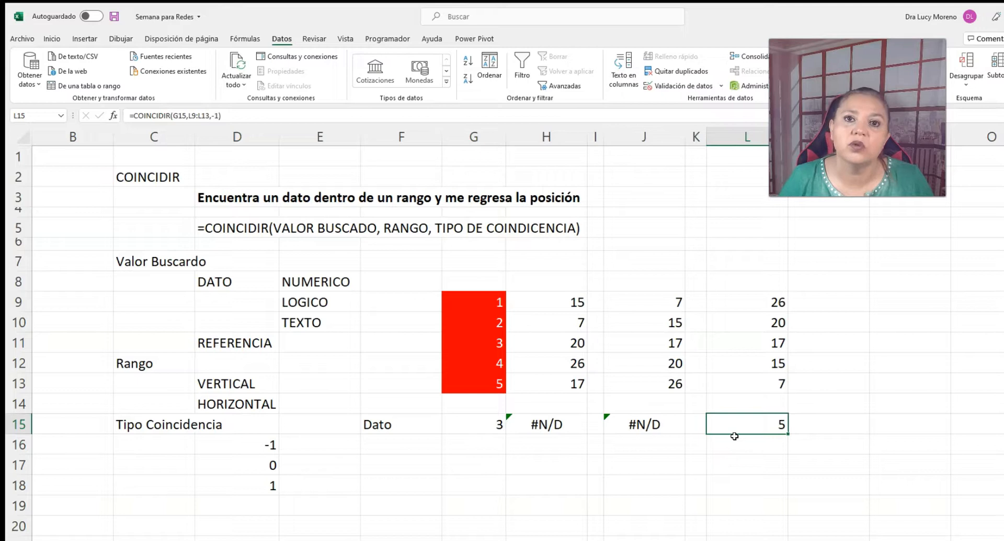
drag(775, 307, 767, 380)
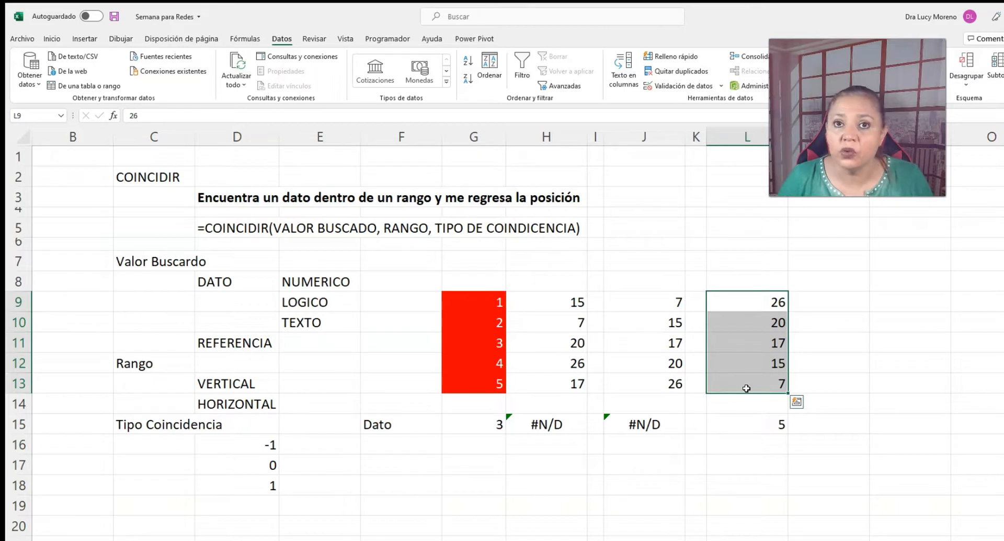
Step: Set the lookup value in G15 to 50, above every listed number, and compare the results in J15 and L15
click(463, 434)
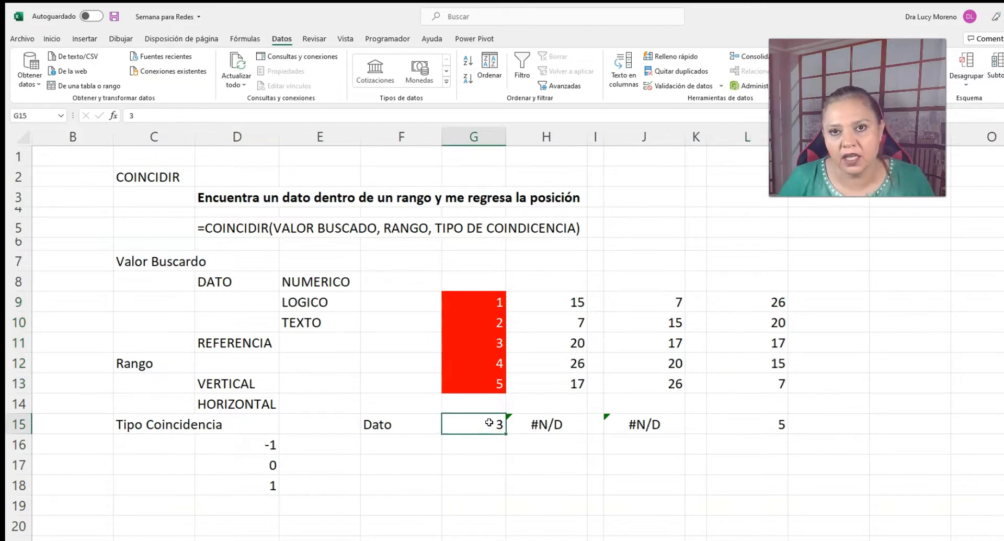
text(50)
key(Return)
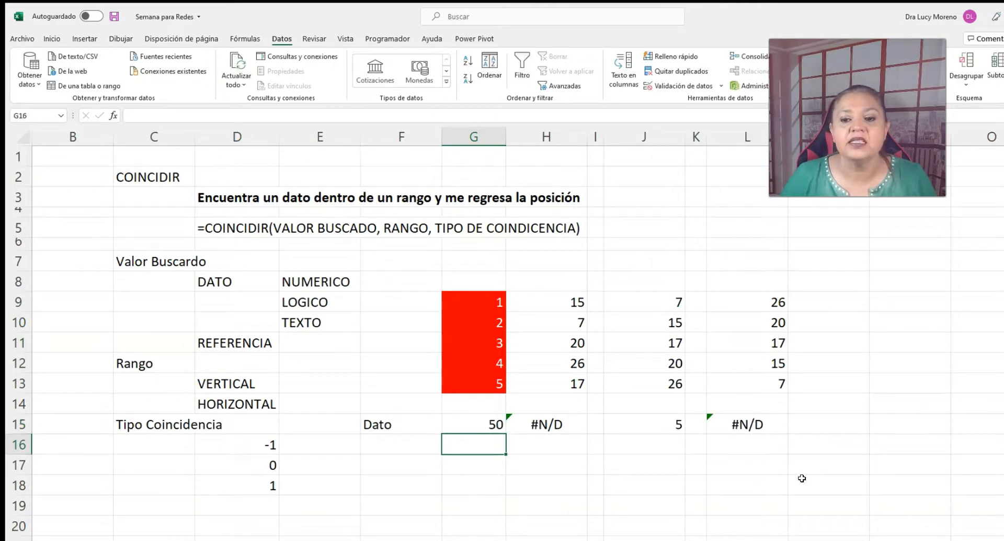
click(622, 429)
click(738, 426)
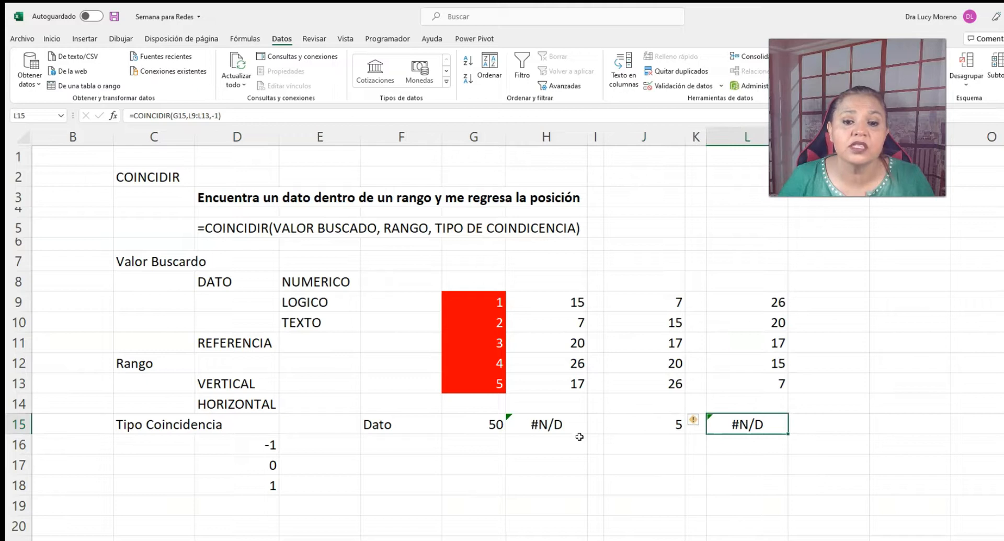